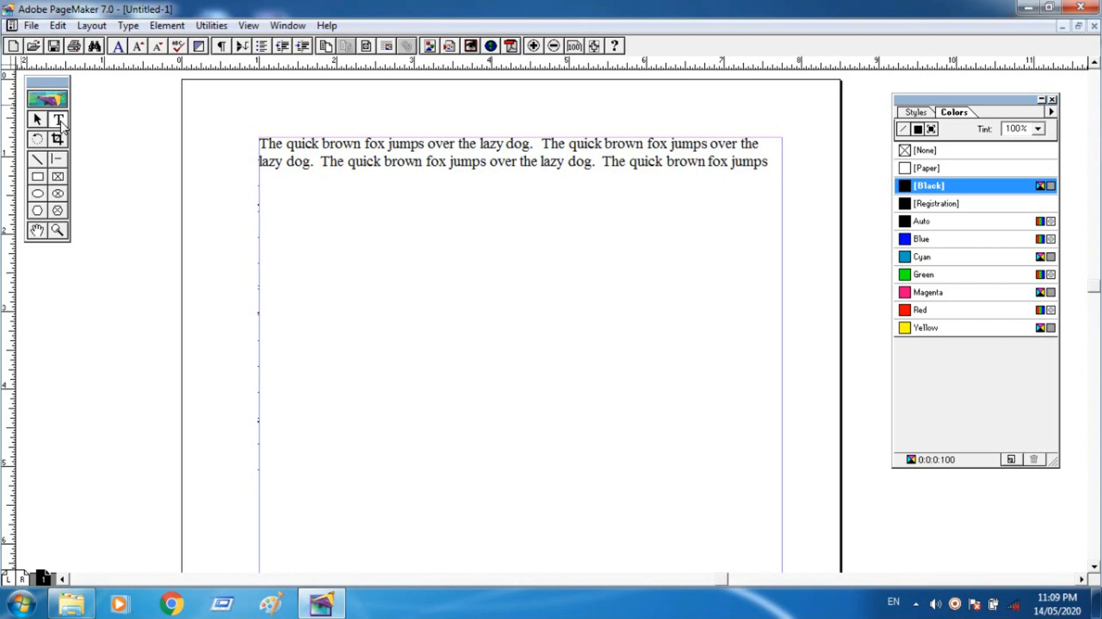
# Add a two-line text block of placeholder capitals starting "HFJDHJ HDFHDJFHJ HJHFKDSJFH" below the "quick brown fox" paragraph.
pyautogui.click(60, 123)
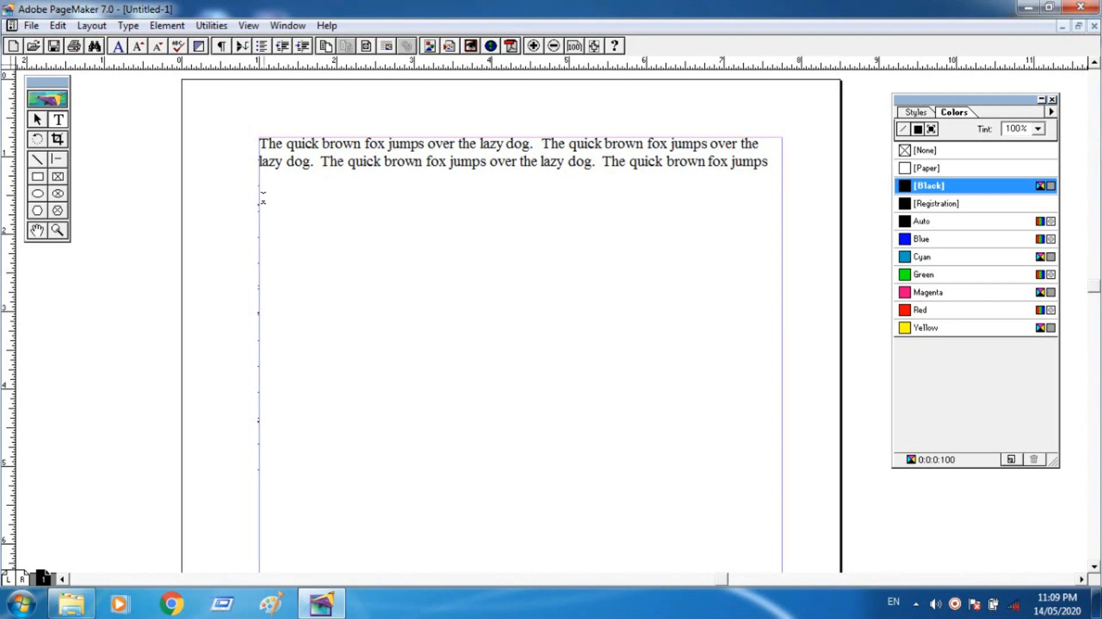
pyautogui.click(331, 251)
pyautogui.write('HFJDHJ HDFHDJFHJ HJHFKDSJFH FHF')
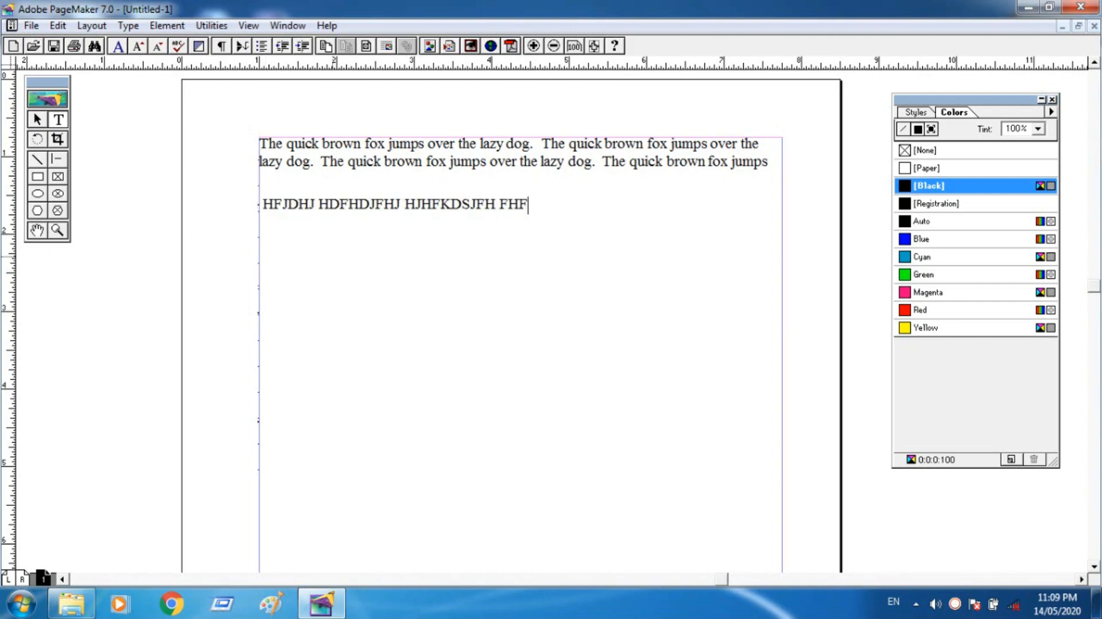
pyautogui.write('SDFH FJHSHD KJSHFH JSDHFKJDSHFJDHF')
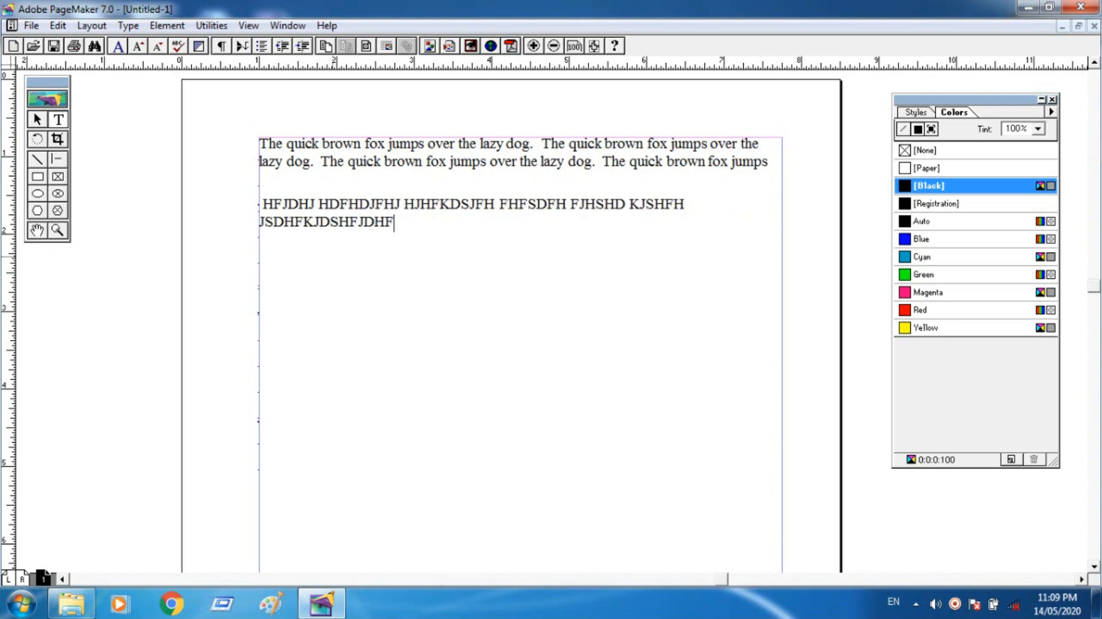
pyautogui.write('KJSFHKF HSJFHKJKD FKJHFHSKJS')
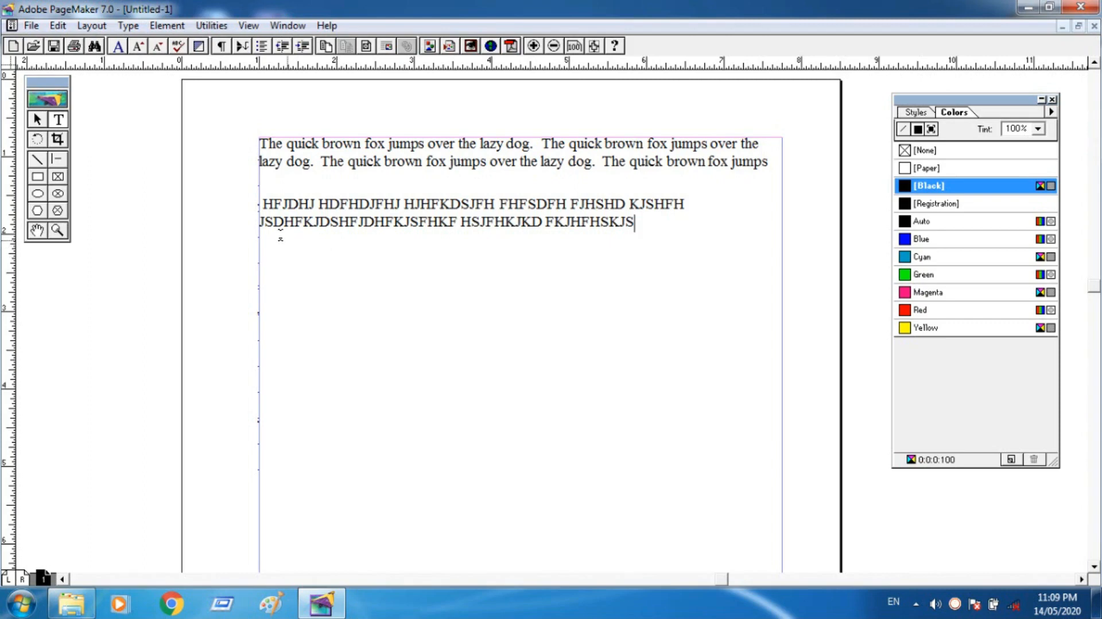
pyautogui.click(36, 116)
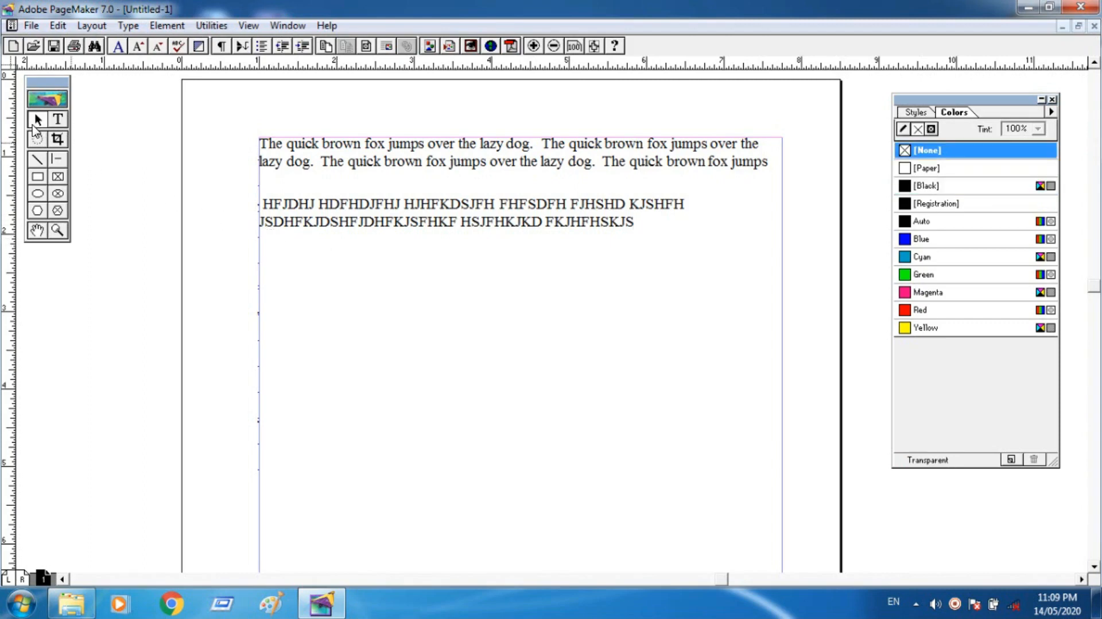
# Add a third text block starting "JFDHKFJDSFDSF DJKFHSDJFHKJHKJ" below the second, breaking its overlong line before "YRIUWEYREWYRIUWYIUYWEWY".
pyautogui.click(57, 120)
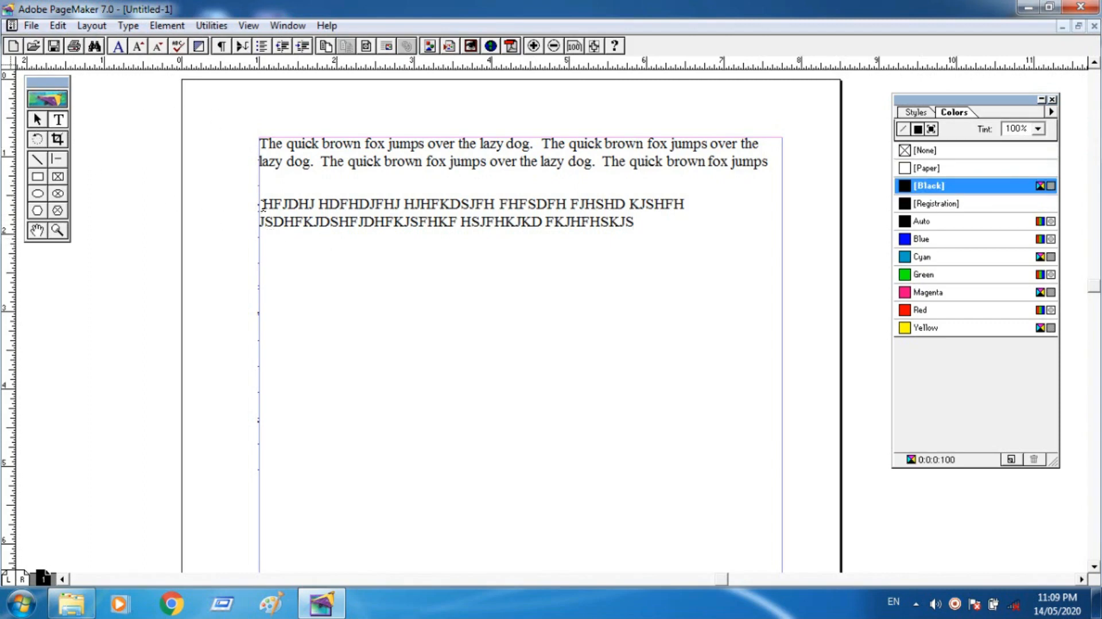
pyautogui.click(265, 269)
pyautogui.write('JFDHKFJDSFDSF DJKFHSDJFHKJHKJ')
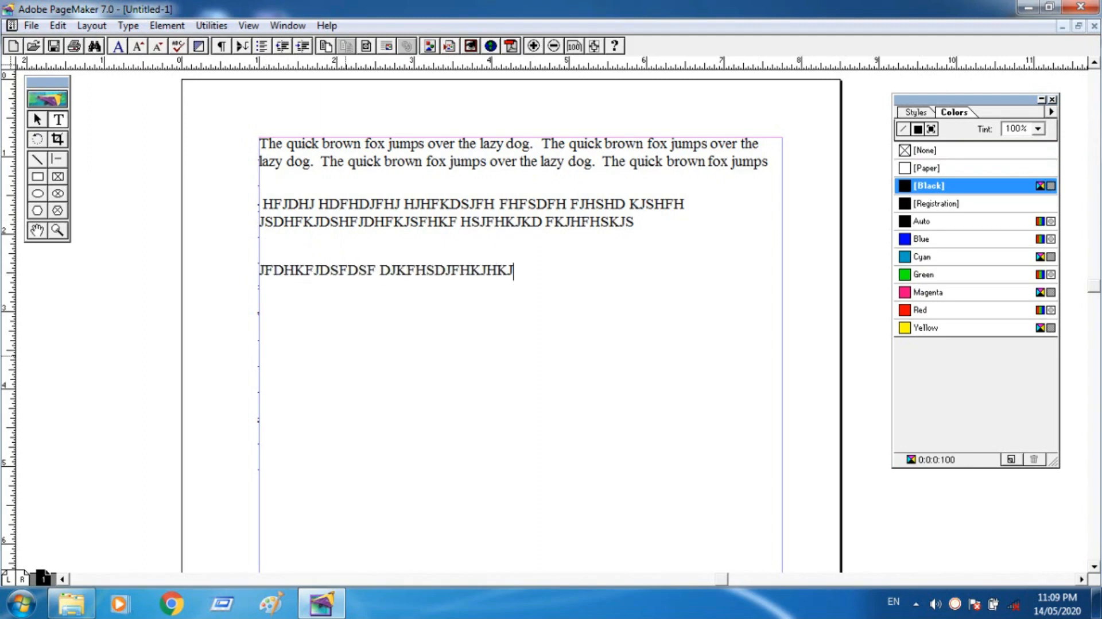
pyautogui.write('HUIERWYRUIYWEUIRYWEUIRYWEYRIWEUYRIUWEYR')
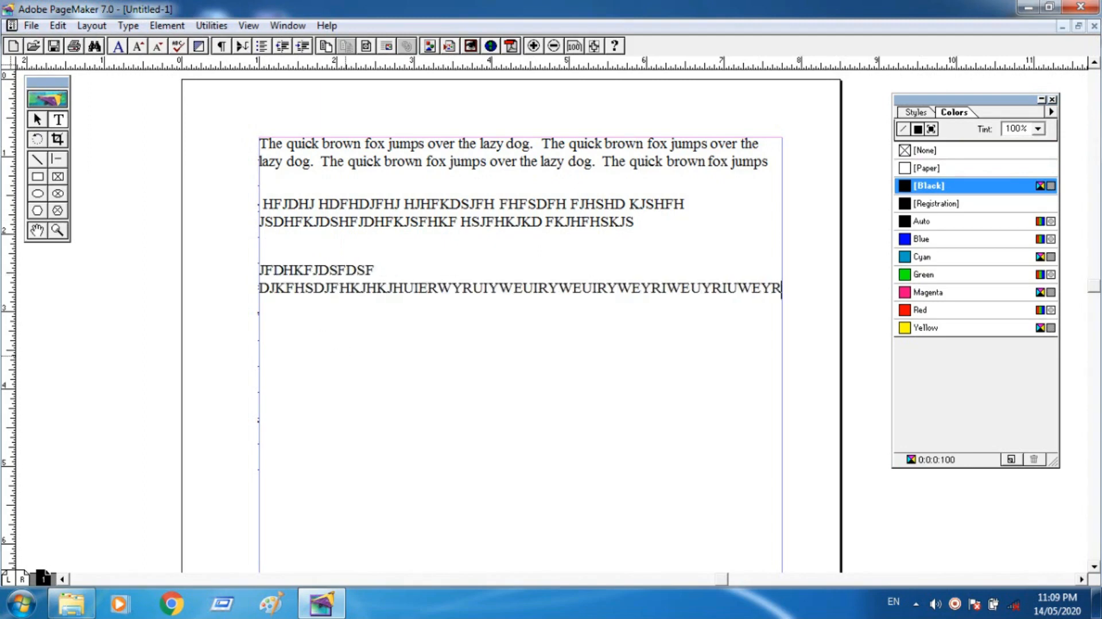
pyautogui.write('EWYRIUWYIUYWEWY')
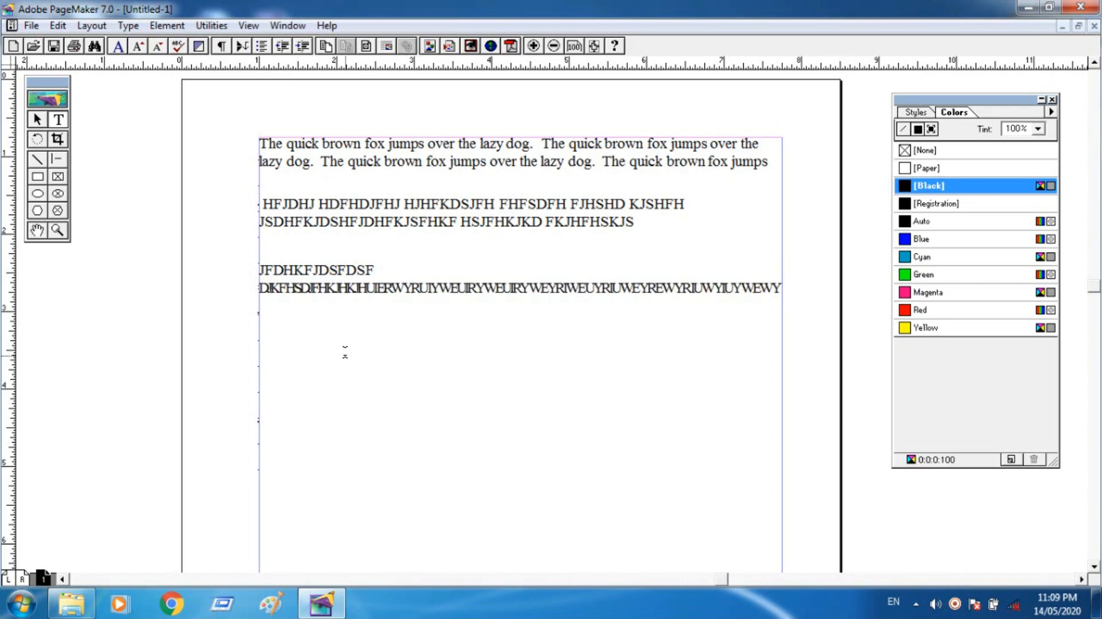
pyautogui.click(593, 289)
pyautogui.press('Return')
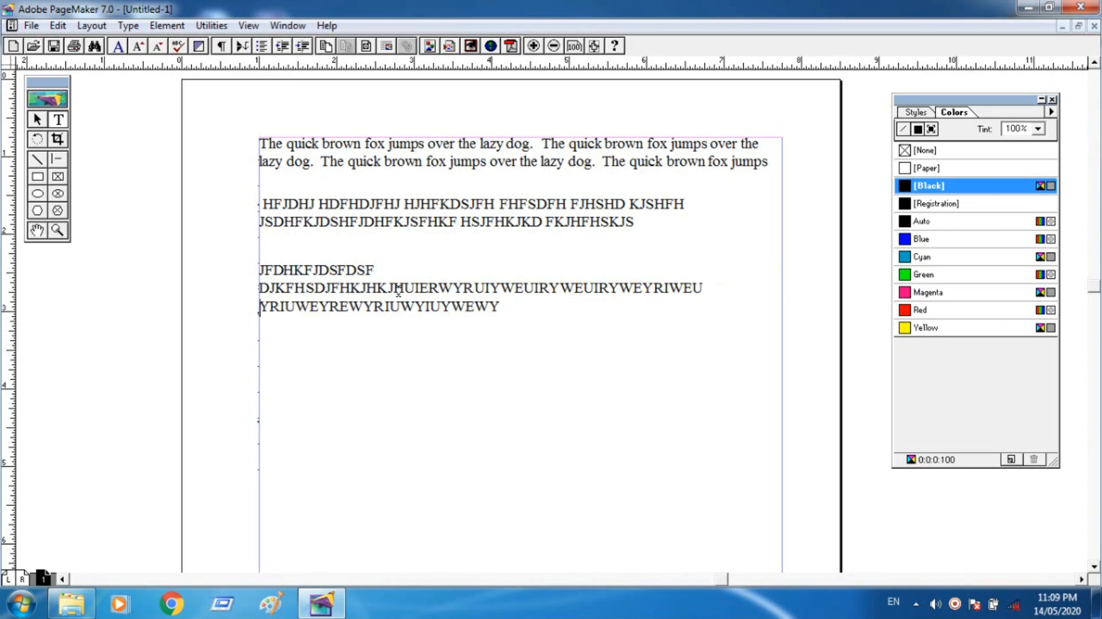
# Select each of the three text blocks as objects in turn and try applying Cyan to the "quick brown fox" block.
pyautogui.click(37, 122)
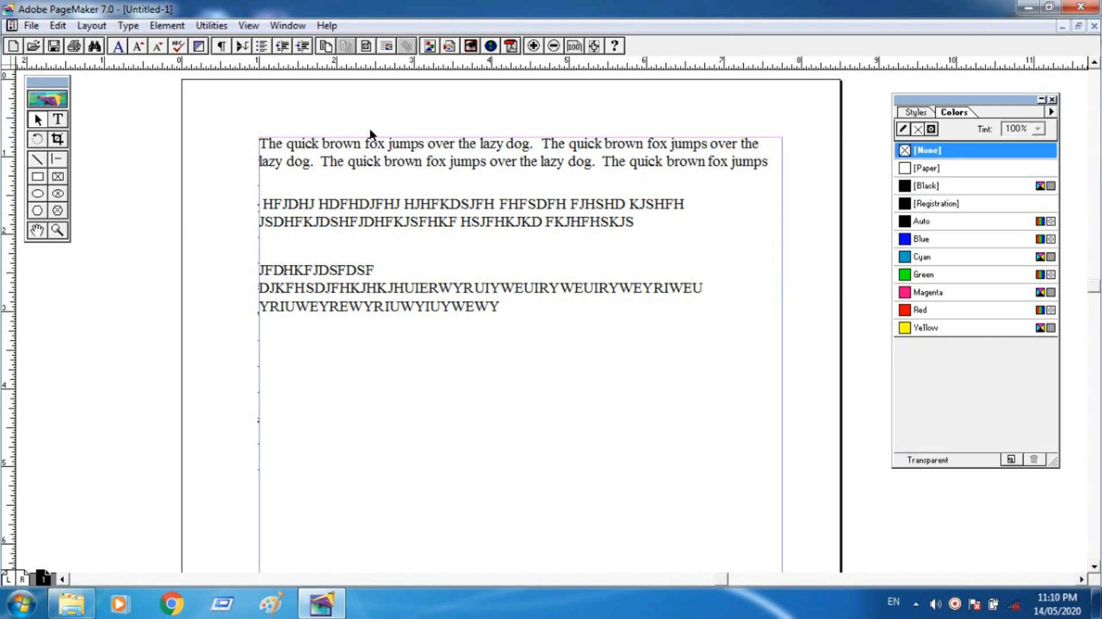
pyautogui.click(396, 204)
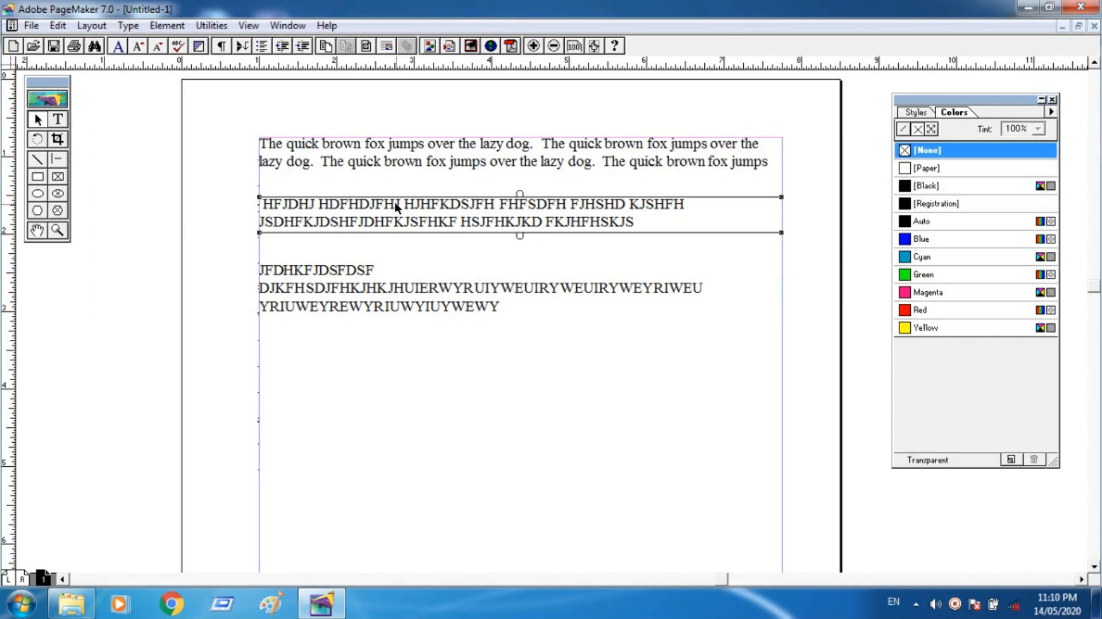
pyautogui.click(330, 269)
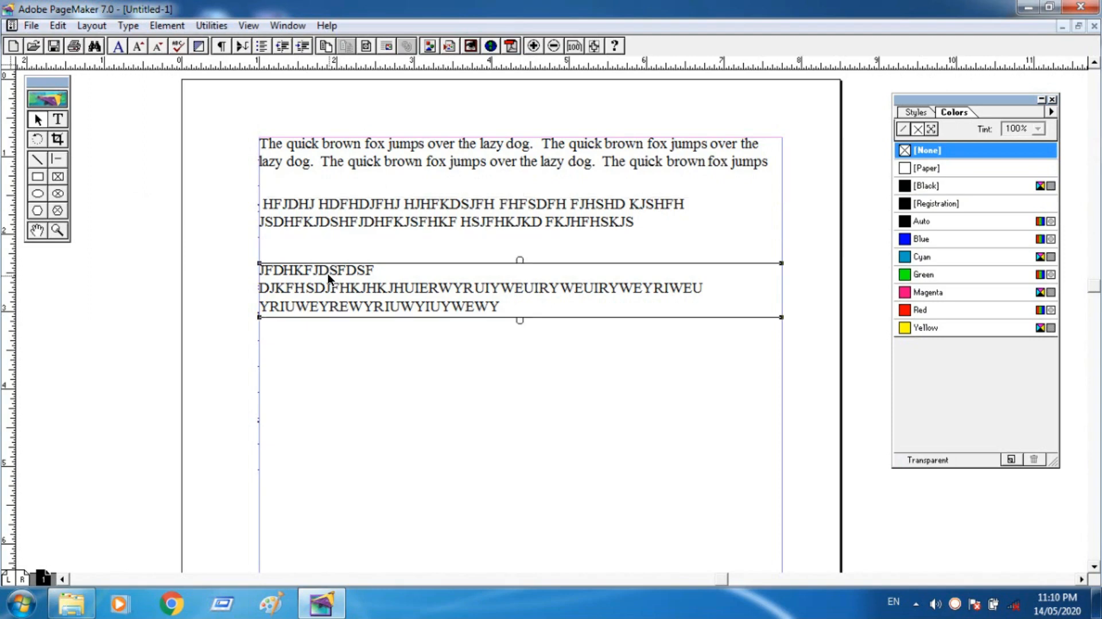
pyautogui.click(339, 221)
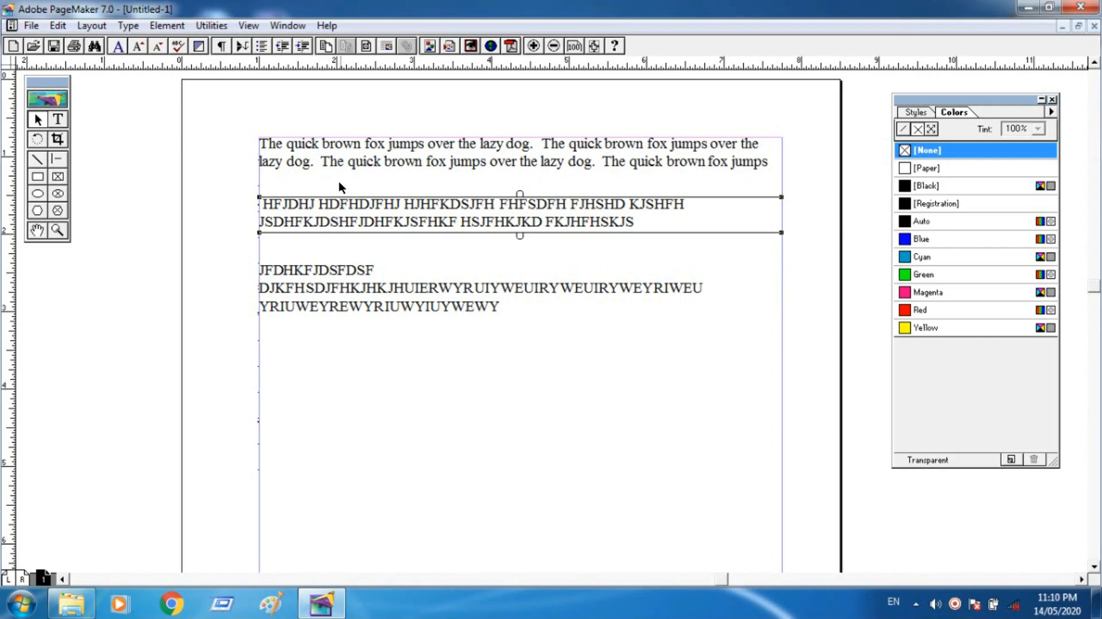
pyautogui.click(340, 153)
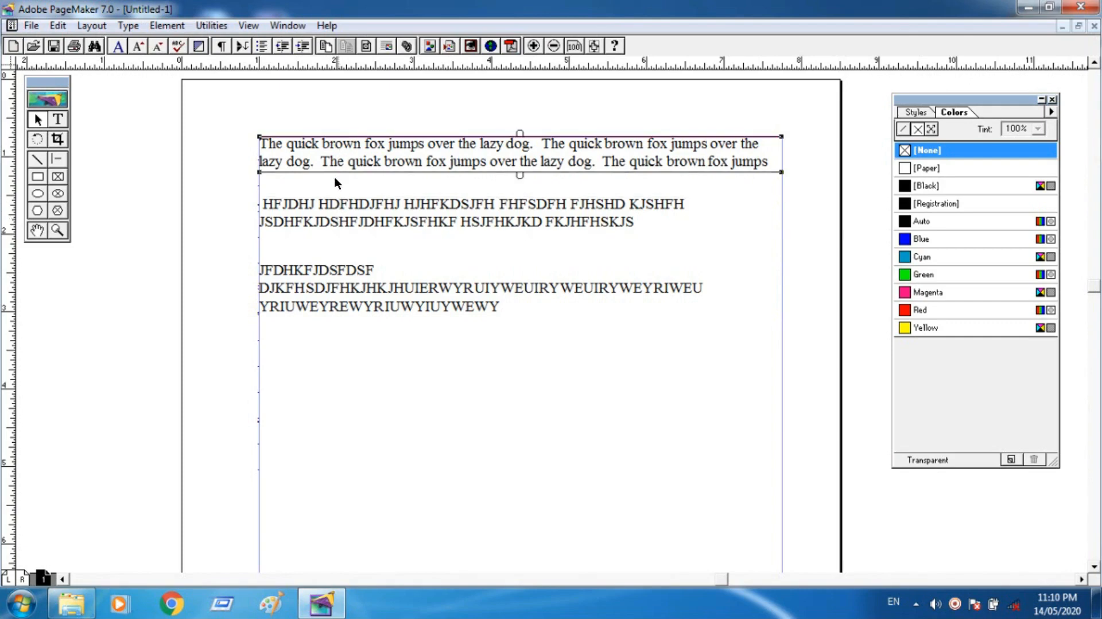
pyautogui.click(336, 214)
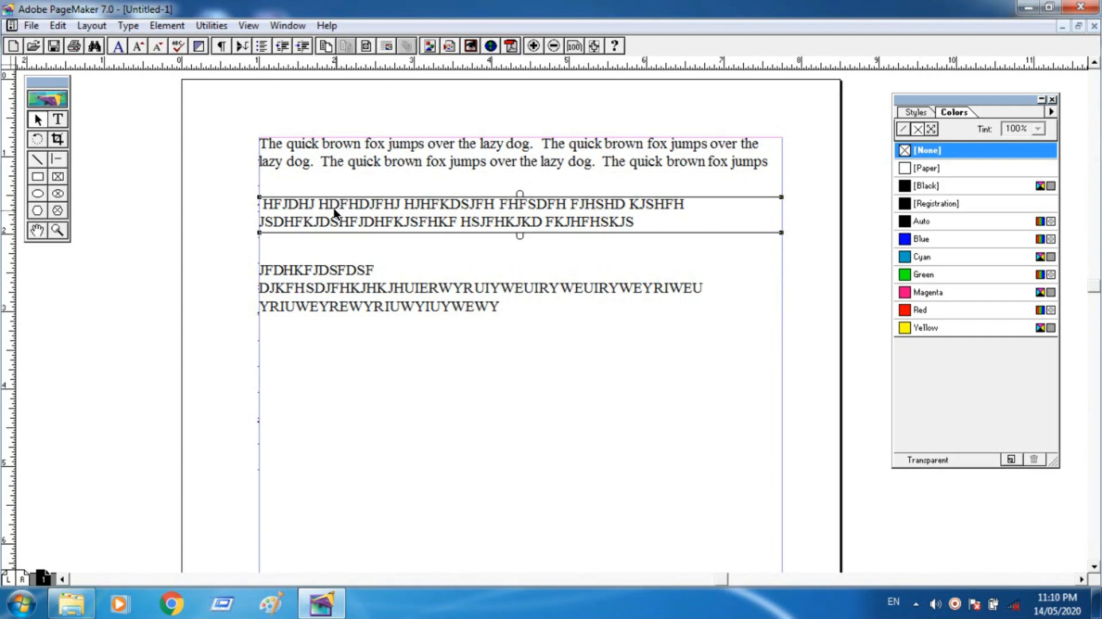
pyautogui.click(323, 297)
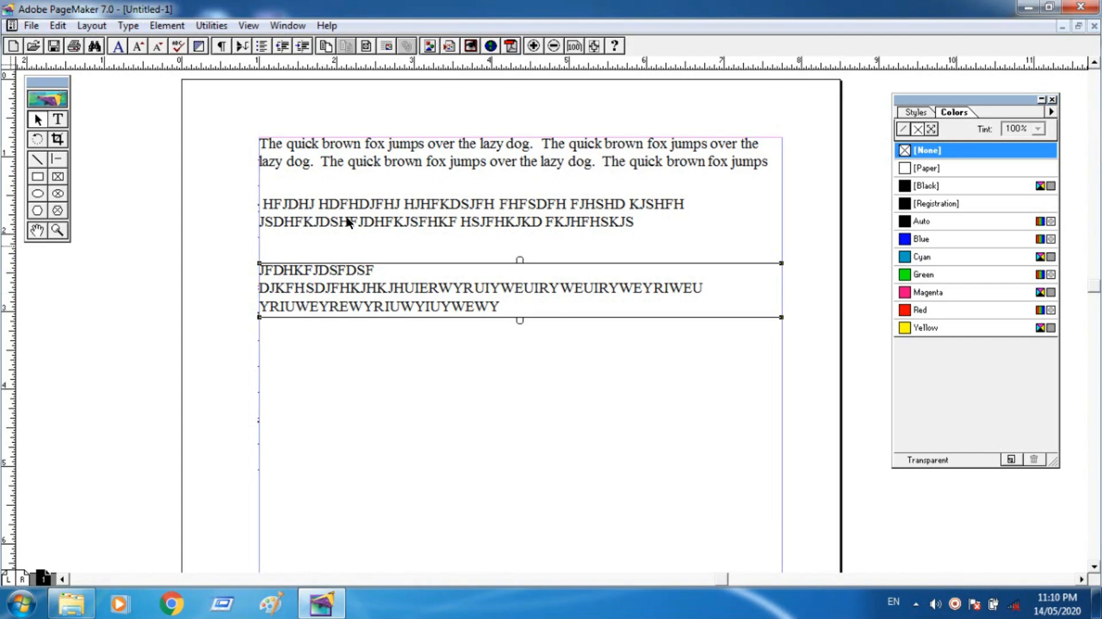
pyautogui.click(365, 160)
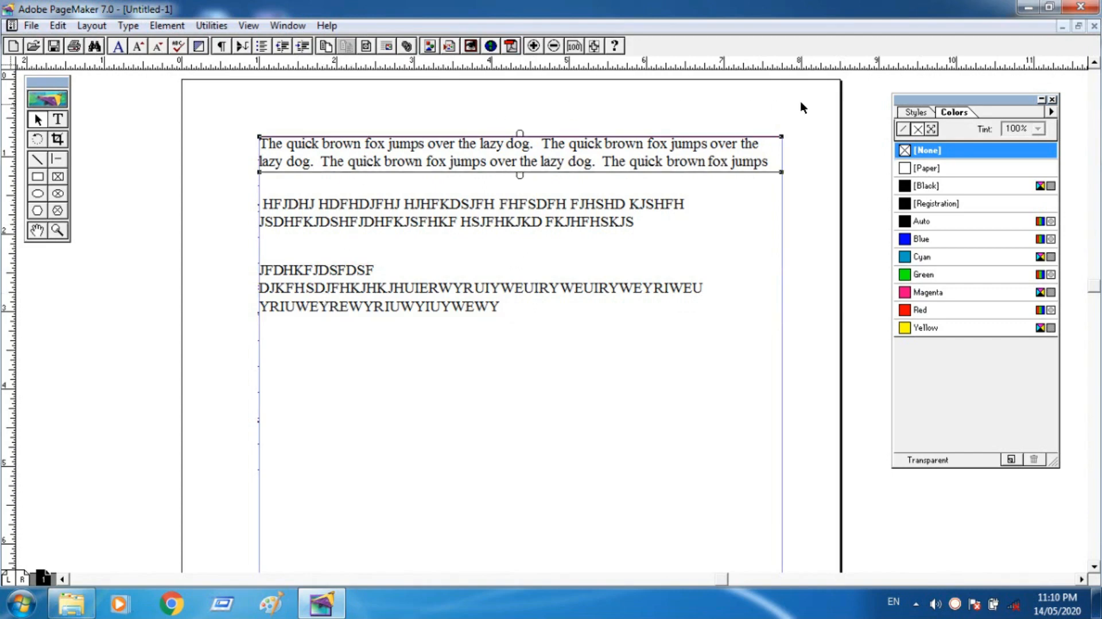
pyautogui.click(909, 259)
# Highlight the text inside each of the three text blocks in turn with the Text tool.
pyautogui.click(58, 121)
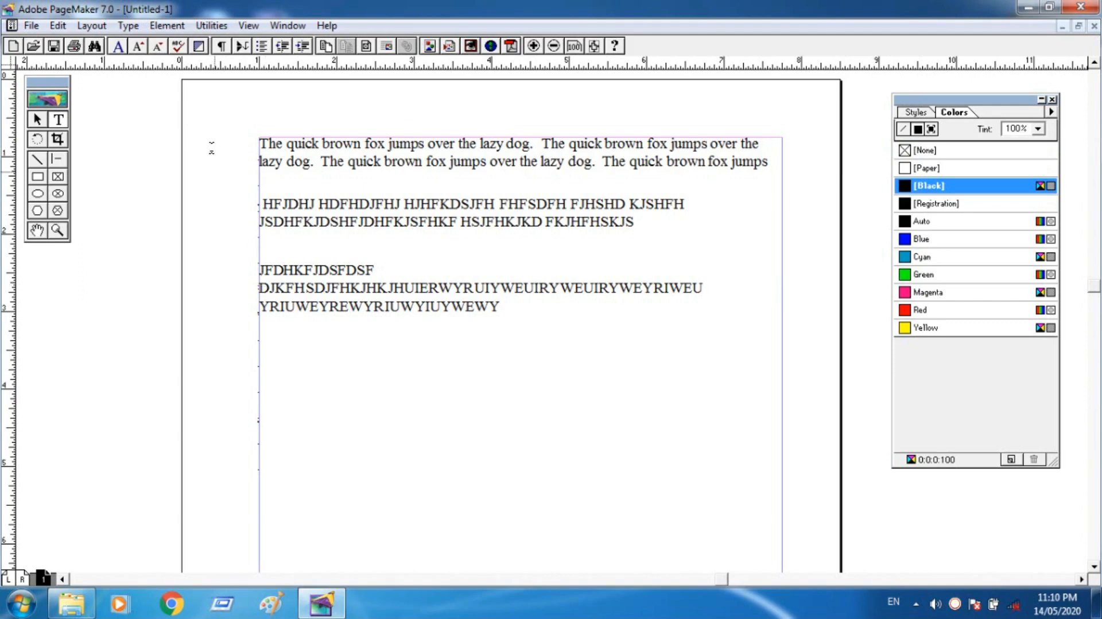
pyautogui.moveTo(258, 141); pyautogui.dragTo(720, 199)
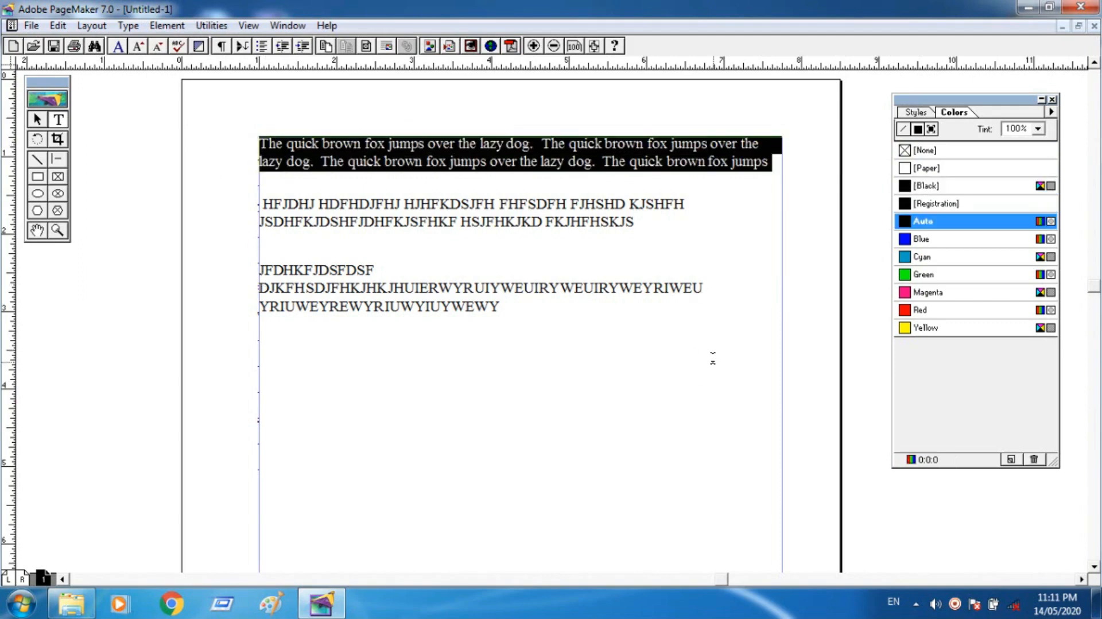
pyautogui.click(313, 246)
pyautogui.moveTo(260, 142); pyautogui.dragTo(812, 167)
pyautogui.moveTo(261, 204); pyautogui.dragTo(699, 223)
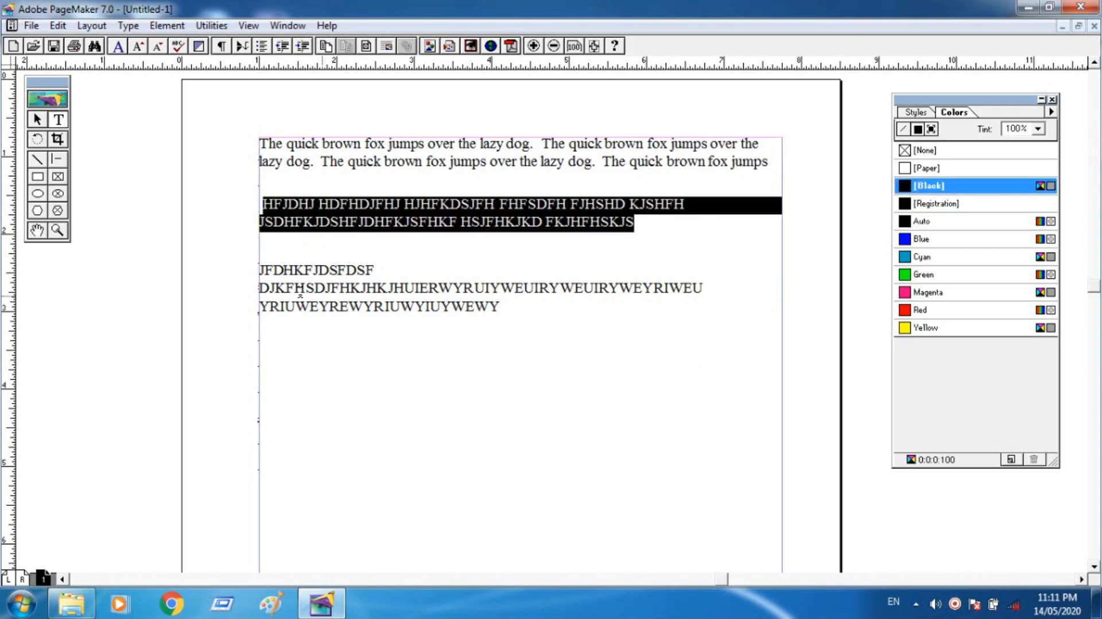
pyautogui.moveTo(259, 270); pyautogui.dragTo(601, 310)
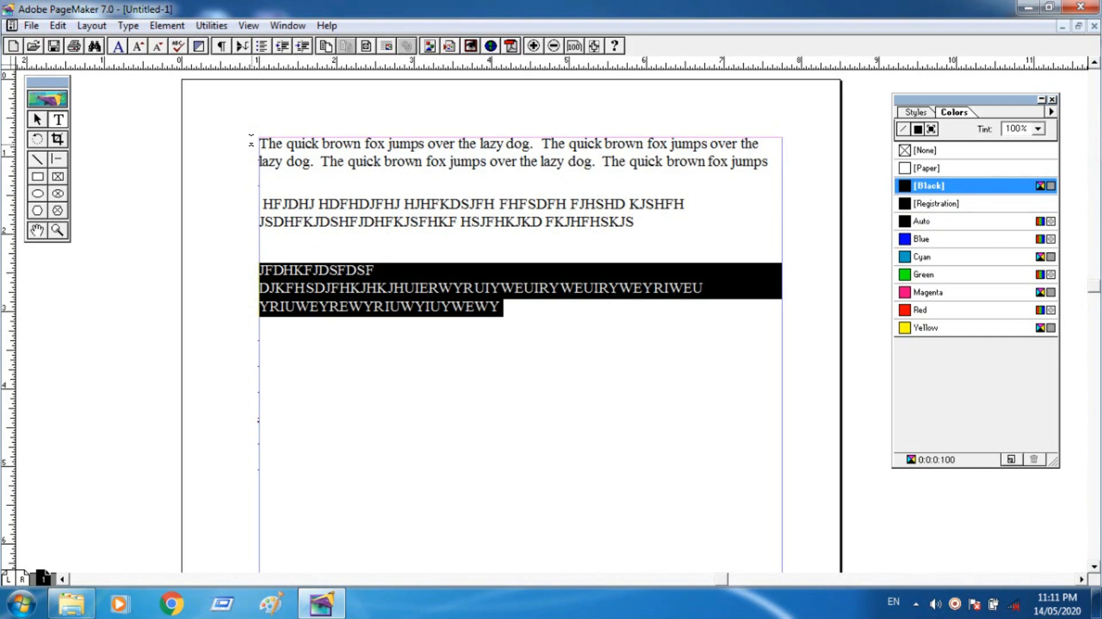
# Colour the text of all three text blocks Blue, one block after another.
pyautogui.moveTo(258, 143); pyautogui.dragTo(332, 146)
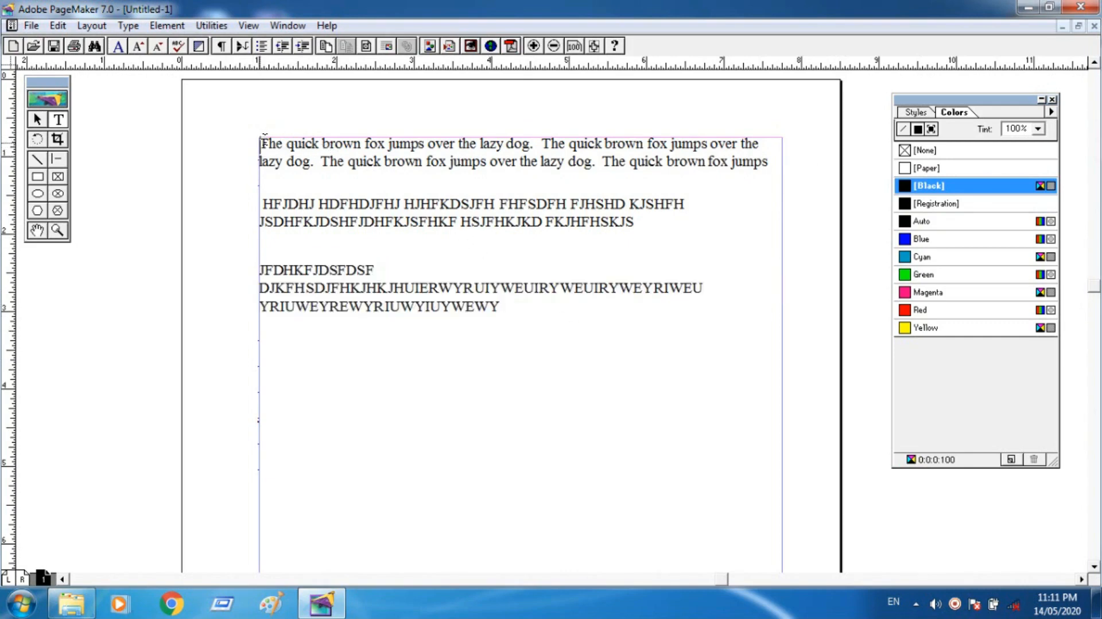
pyautogui.moveTo(259, 144); pyautogui.dragTo(312, 147)
pyautogui.moveTo(385, 154); pyautogui.dragTo(776, 165)
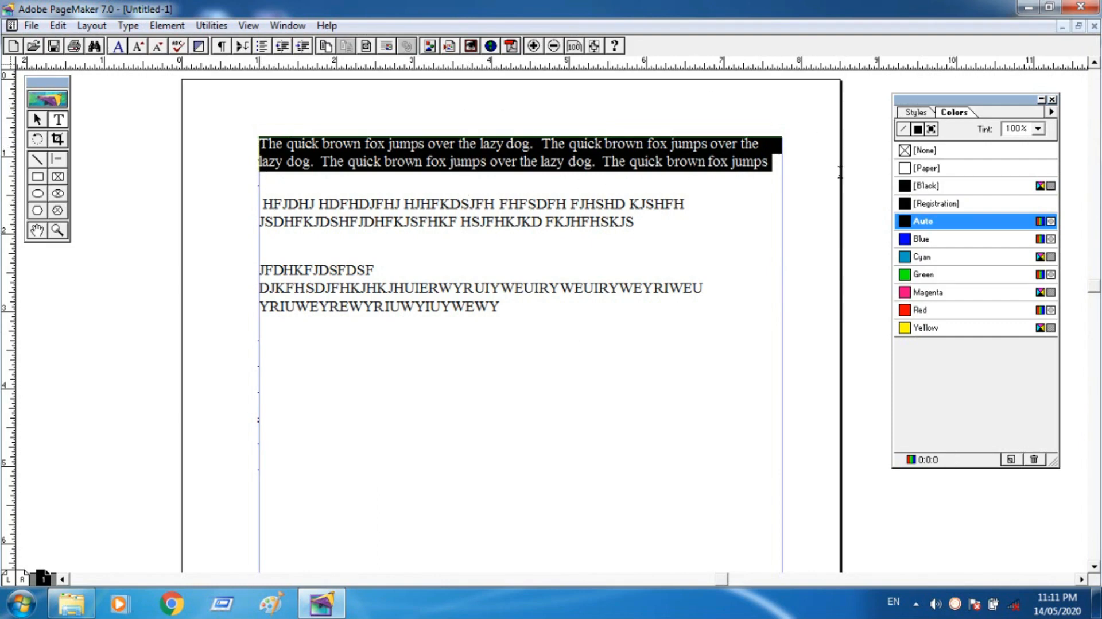
pyautogui.click(918, 239)
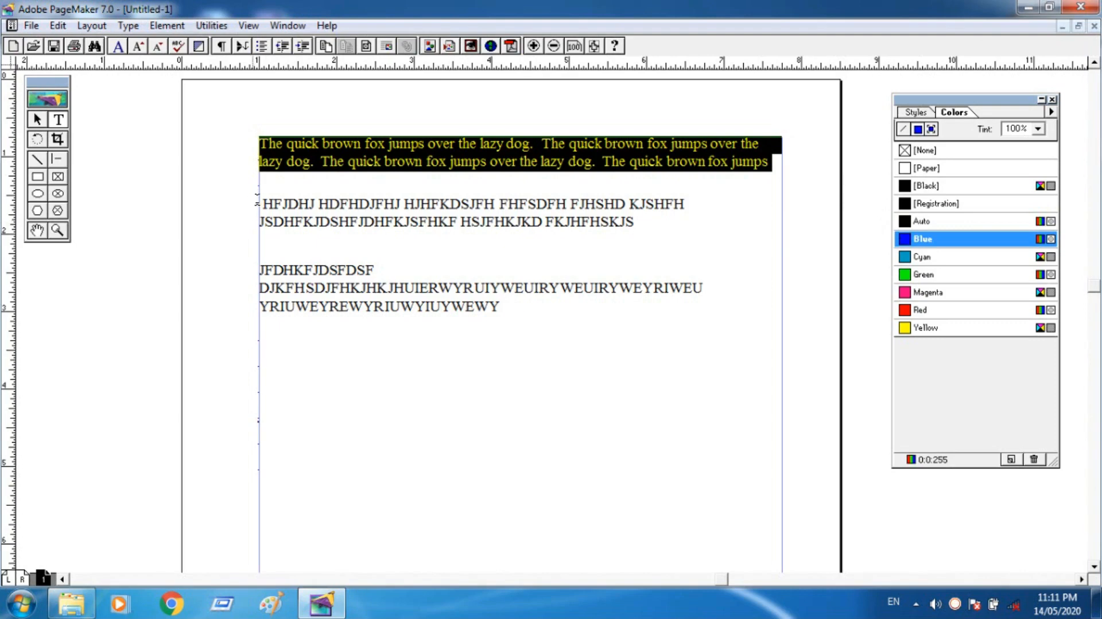
pyautogui.moveTo(258, 204); pyautogui.dragTo(635, 222)
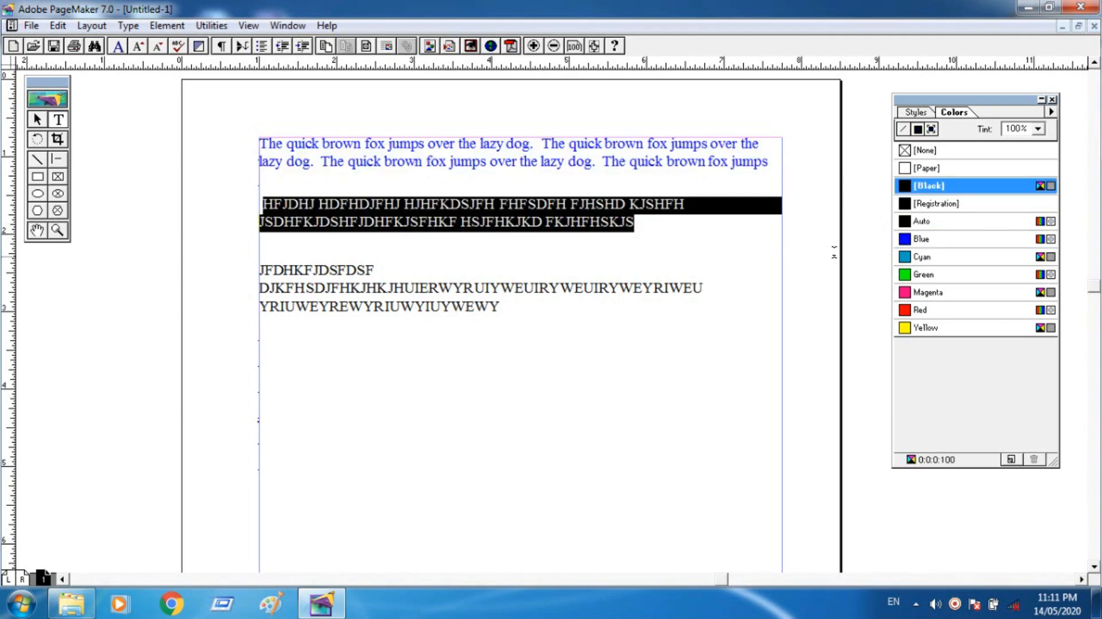
pyautogui.click(918, 239)
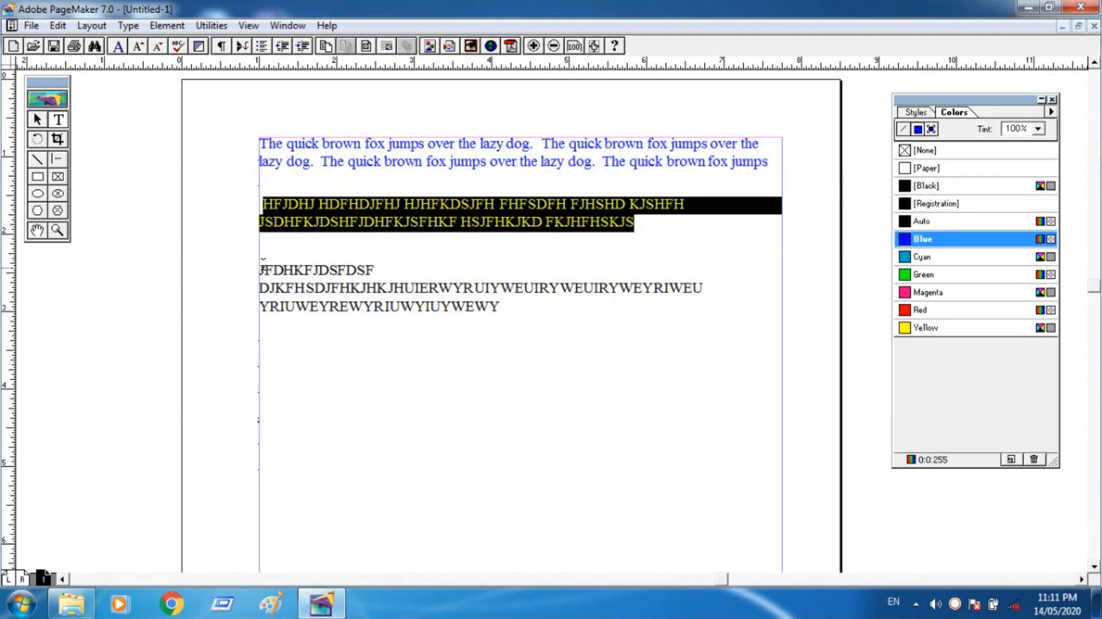
pyautogui.moveTo(259, 266); pyautogui.dragTo(568, 311)
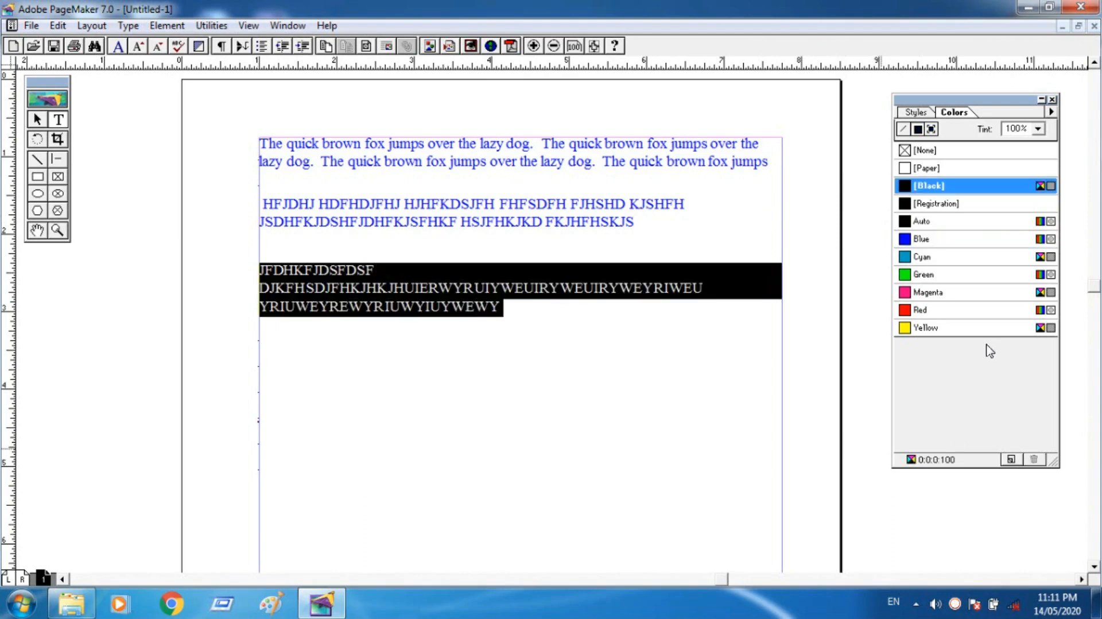
pyautogui.click(918, 238)
pyautogui.click(556, 393)
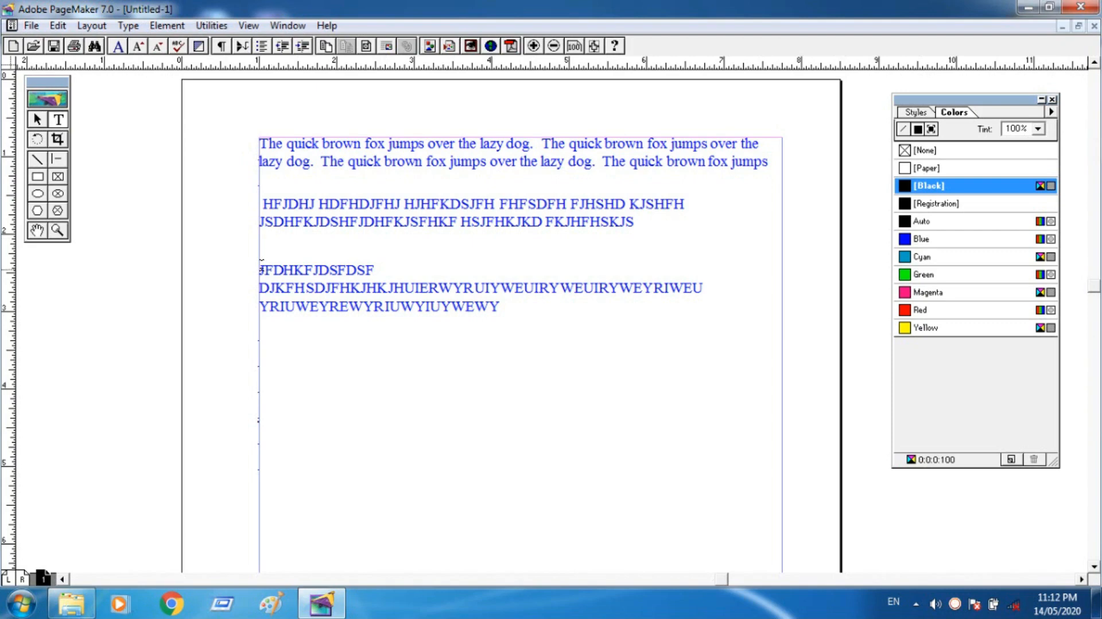
# Move the third block's text onto a new line at the end of the second text block.
pyautogui.moveTo(259, 265); pyautogui.dragTo(527, 308)
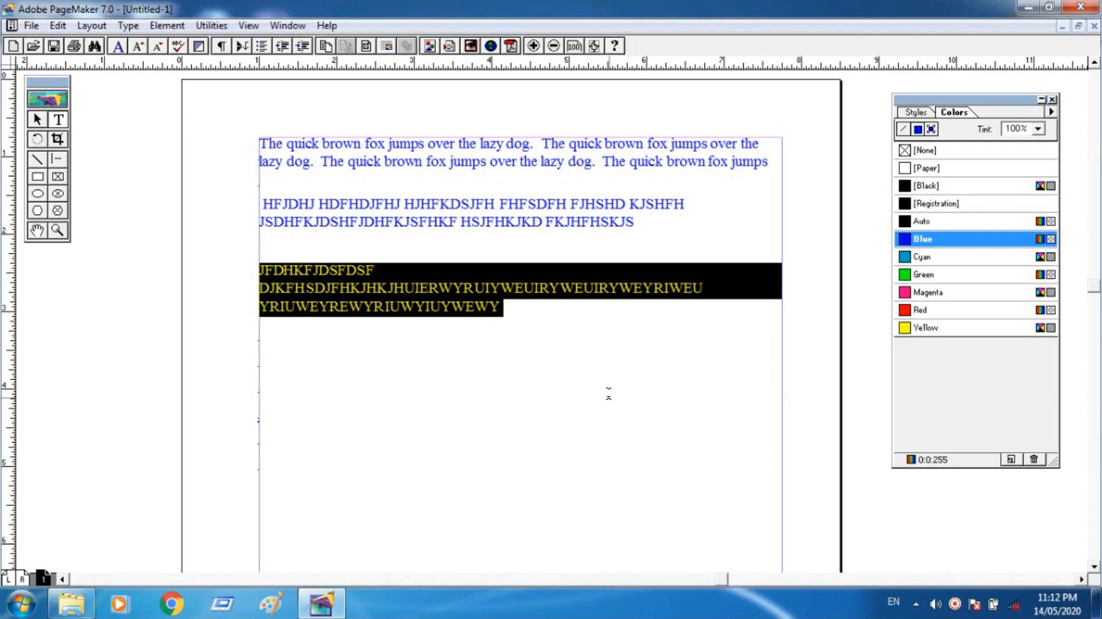
pyautogui.press('BackSpace')
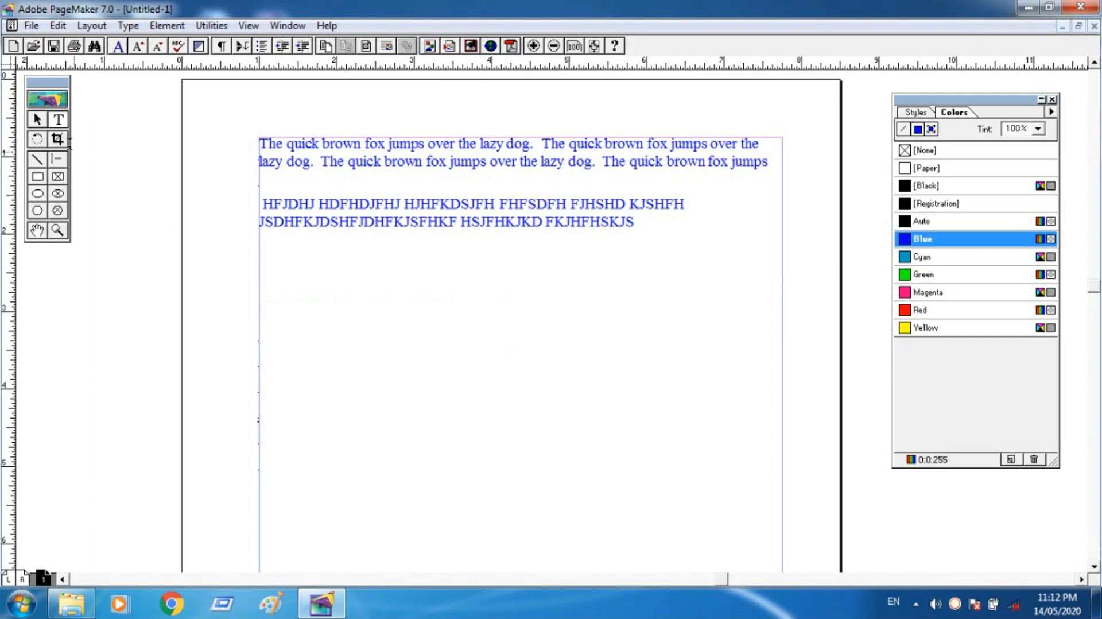
pyautogui.click(58, 123)
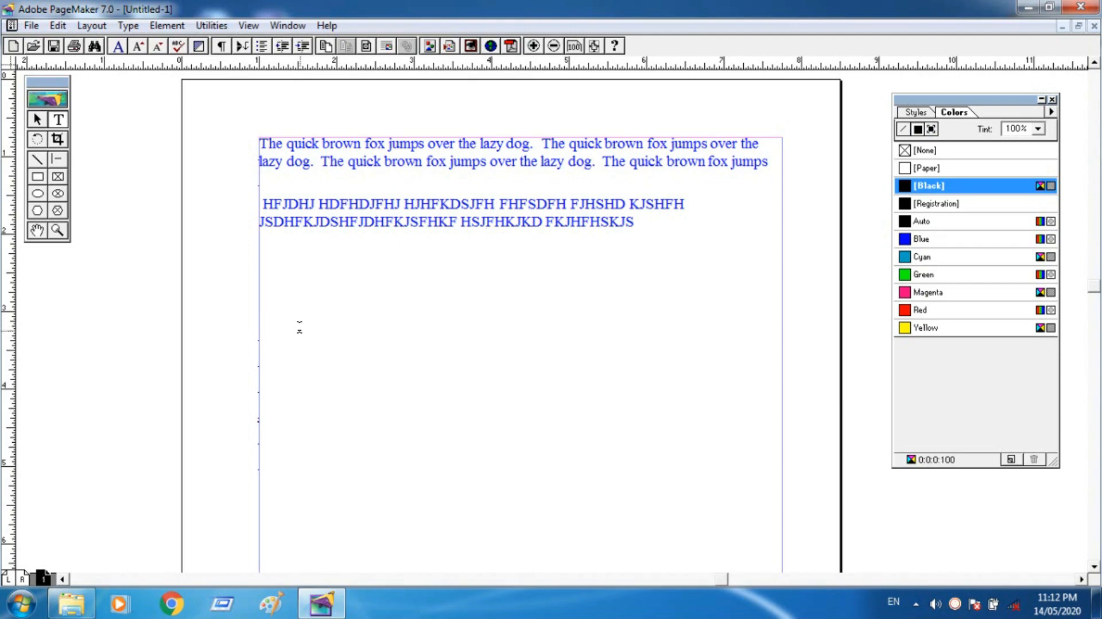
pyautogui.click(631, 222)
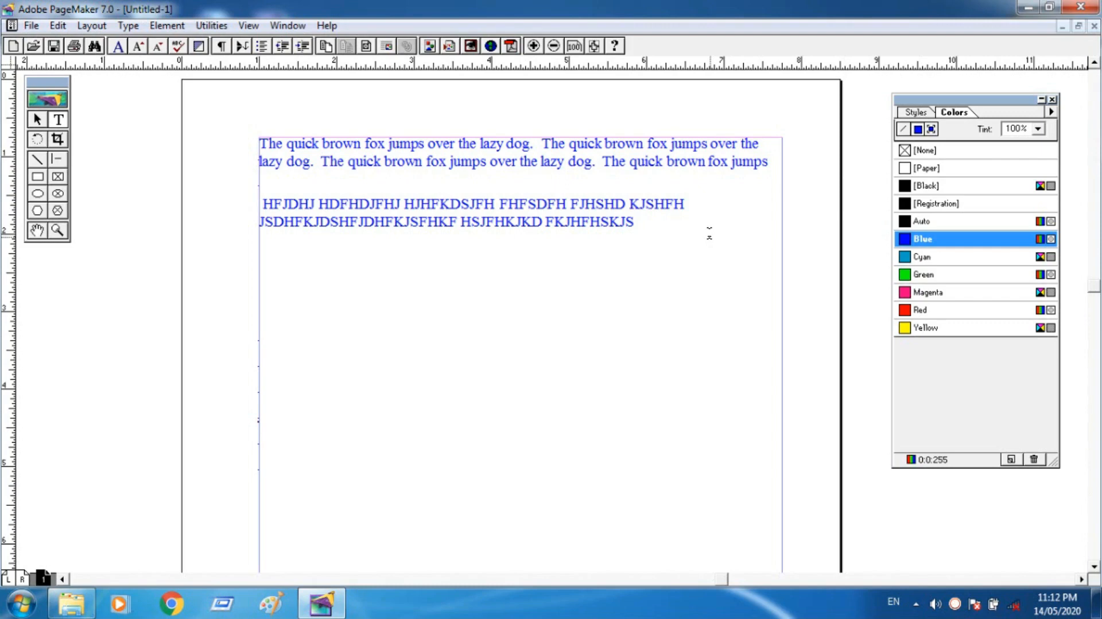
pyautogui.press('Return')
pyautogui.write('JFDHKFJDSFDSF DJKFHSDJFHKJHKJHUIERWYRUIYWEUIRYWEUIRYWEYRIWEU YRIUWEYREWYRIUWYIUYWEWY')
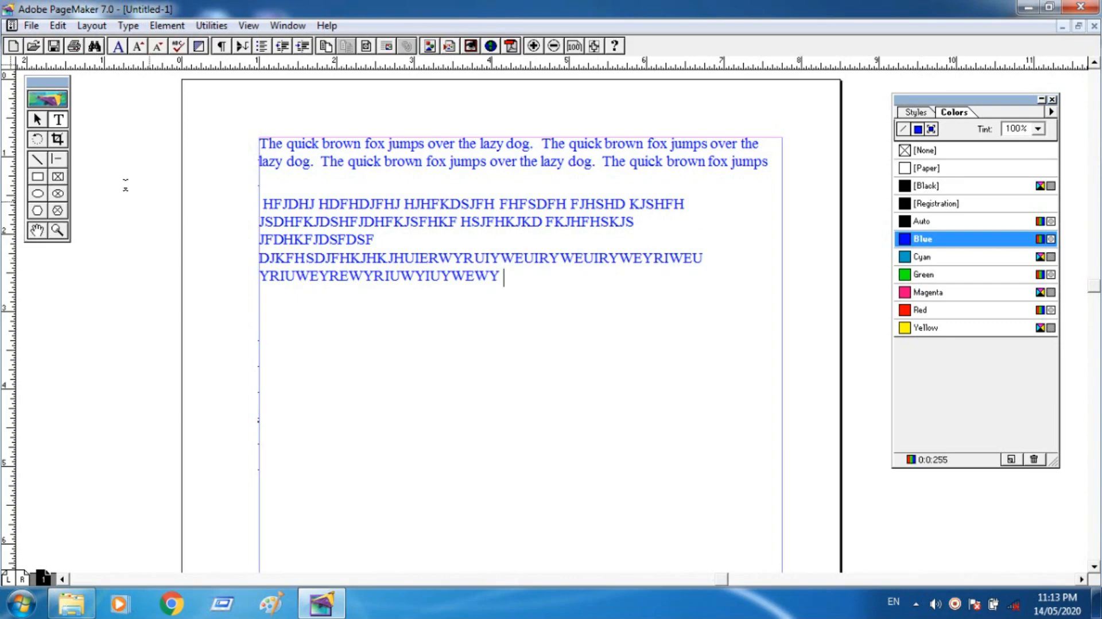
pyautogui.click(38, 120)
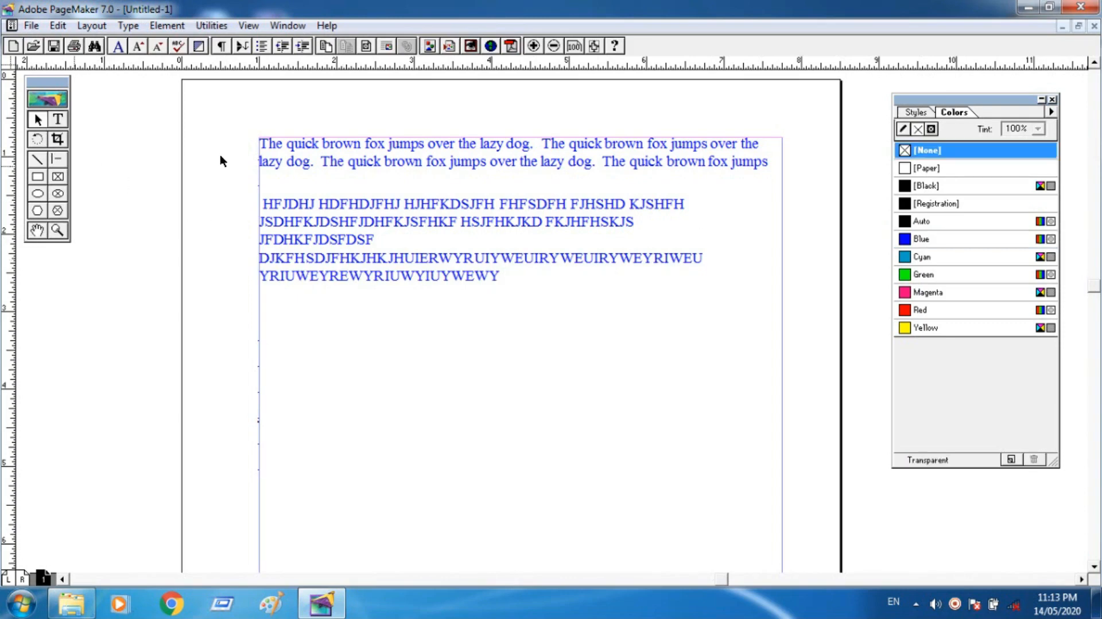
# Insert two blank lines above the paragraph starting "DJKFHSDJ" in the second text block.
pyautogui.click(310, 215)
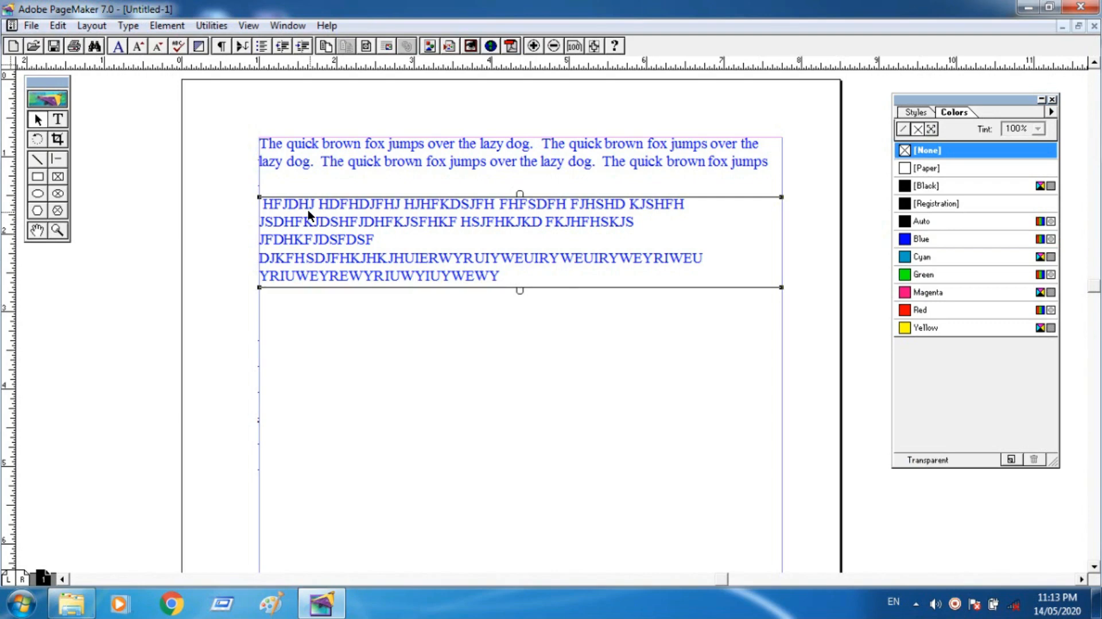
pyautogui.click(57, 121)
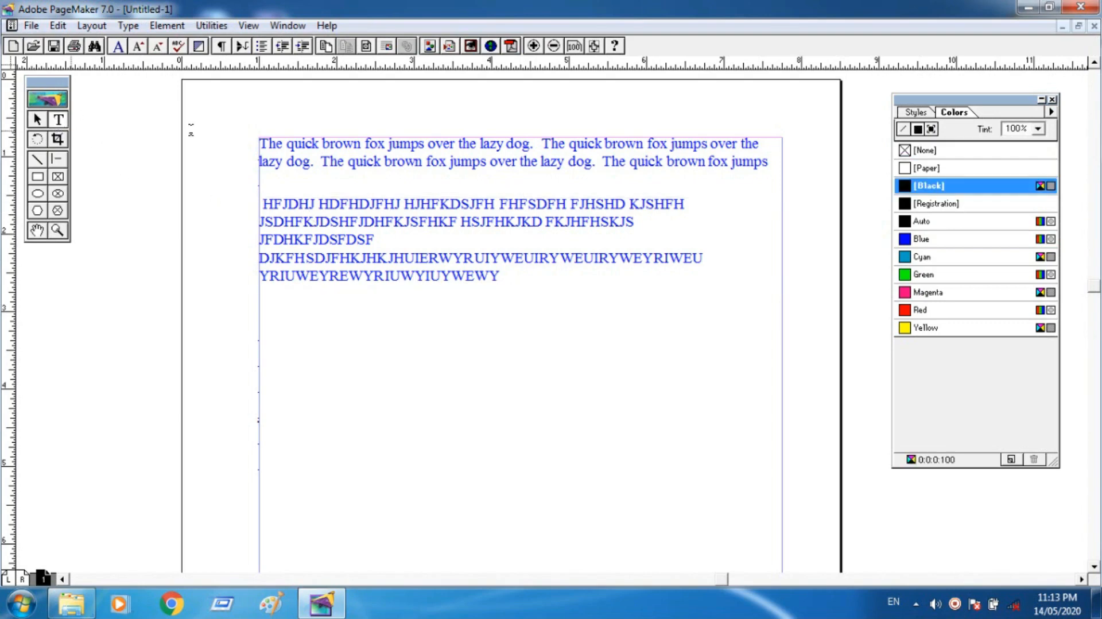
pyautogui.click(393, 237)
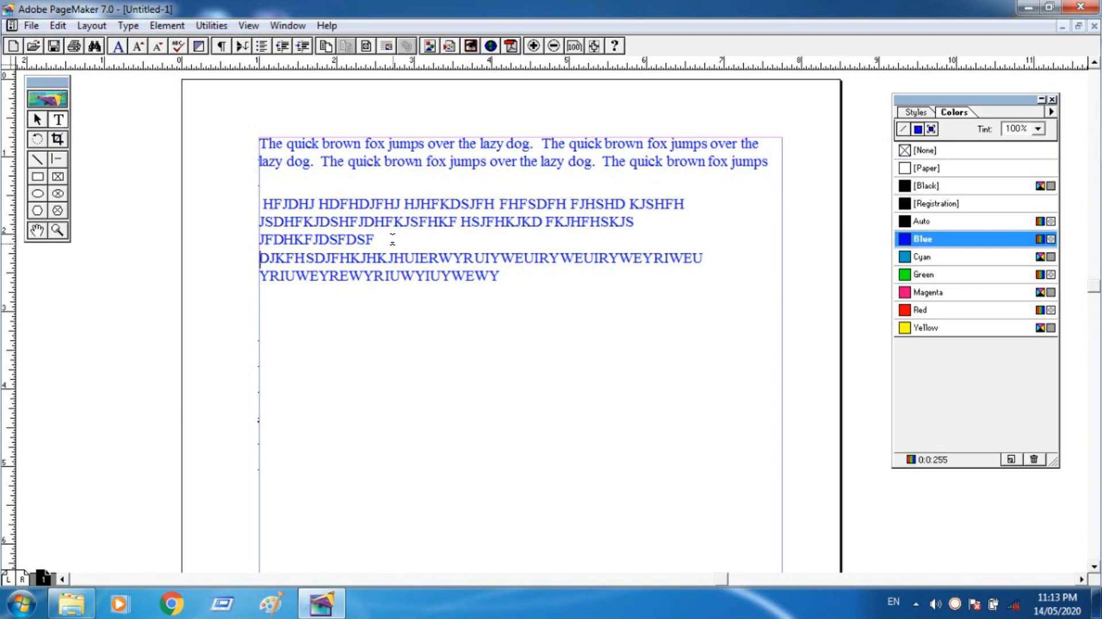
pyautogui.press('Return')
pyautogui.press('Return')
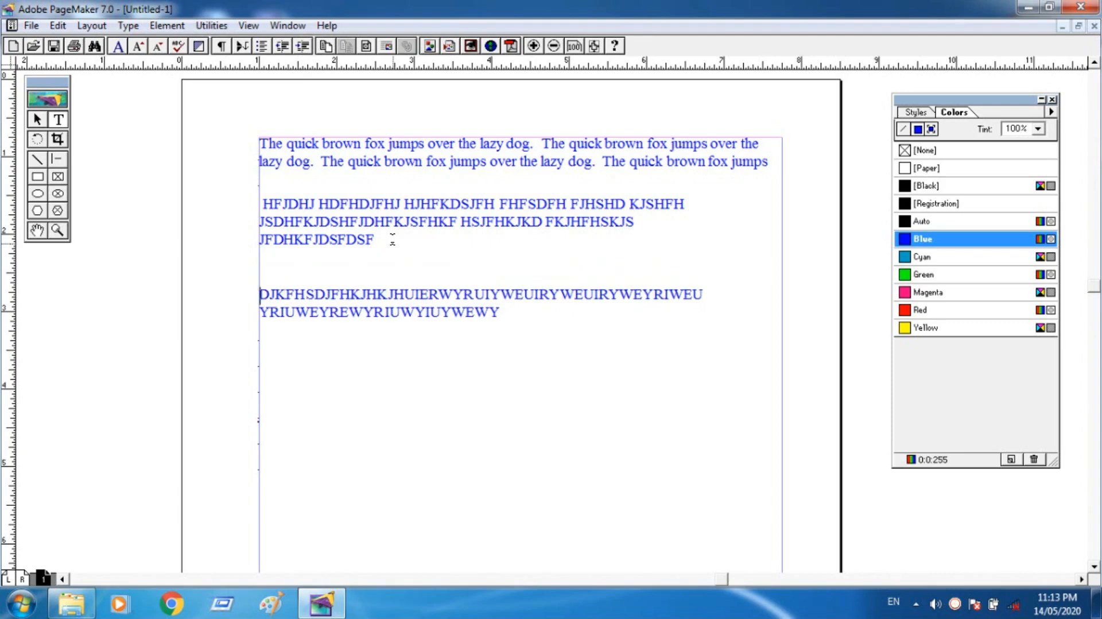
# Select the second text block as one object, and colour all of its text Green.
pyautogui.click(37, 120)
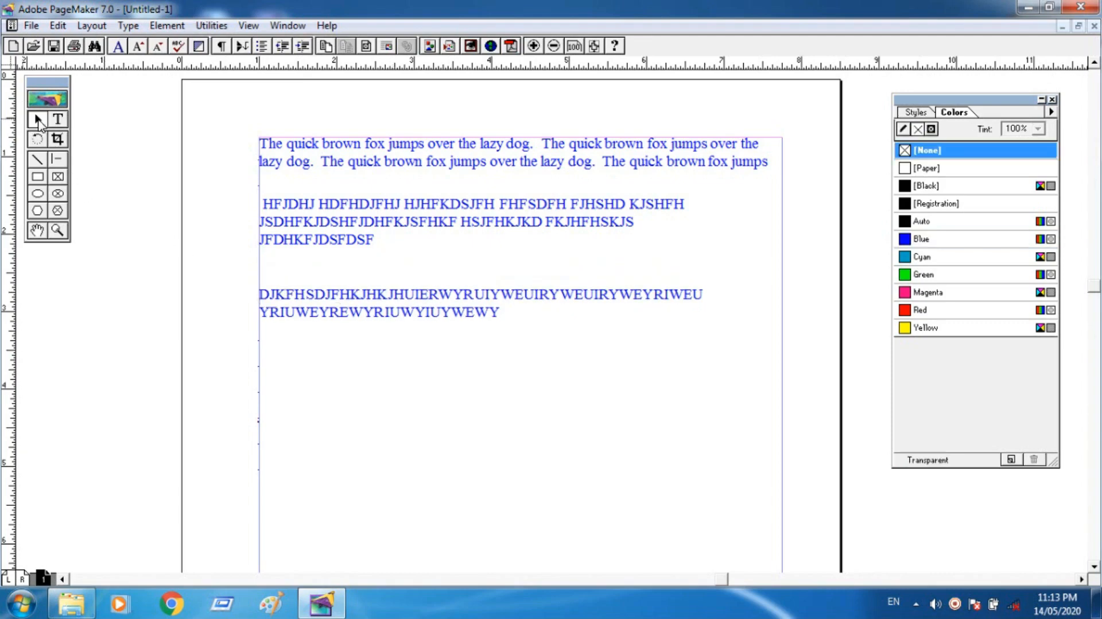
pyautogui.click(306, 214)
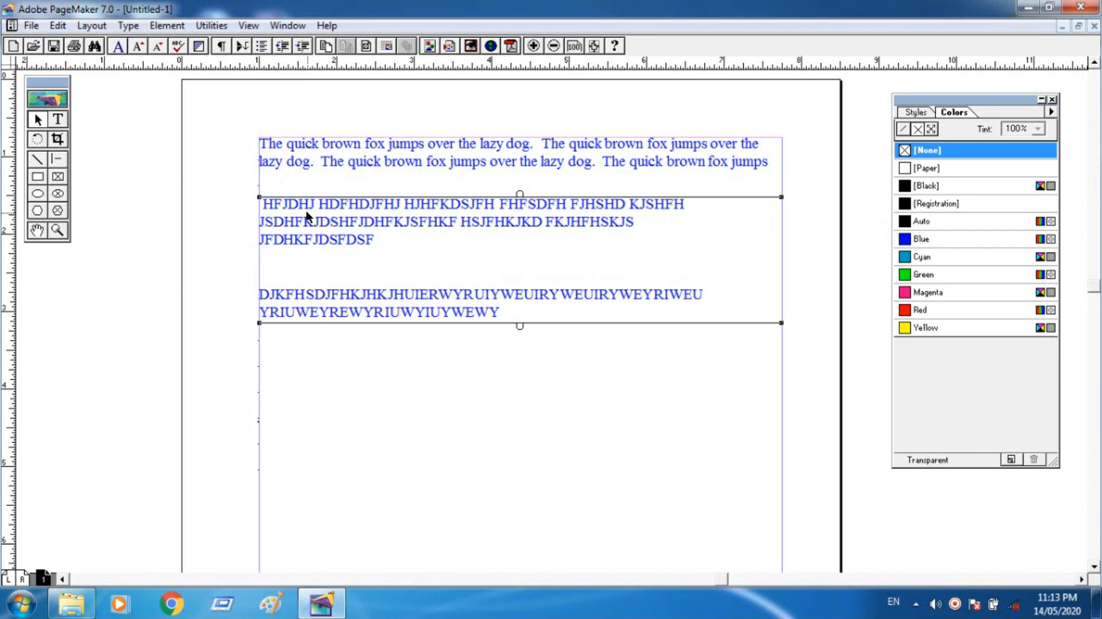
pyautogui.click(57, 120)
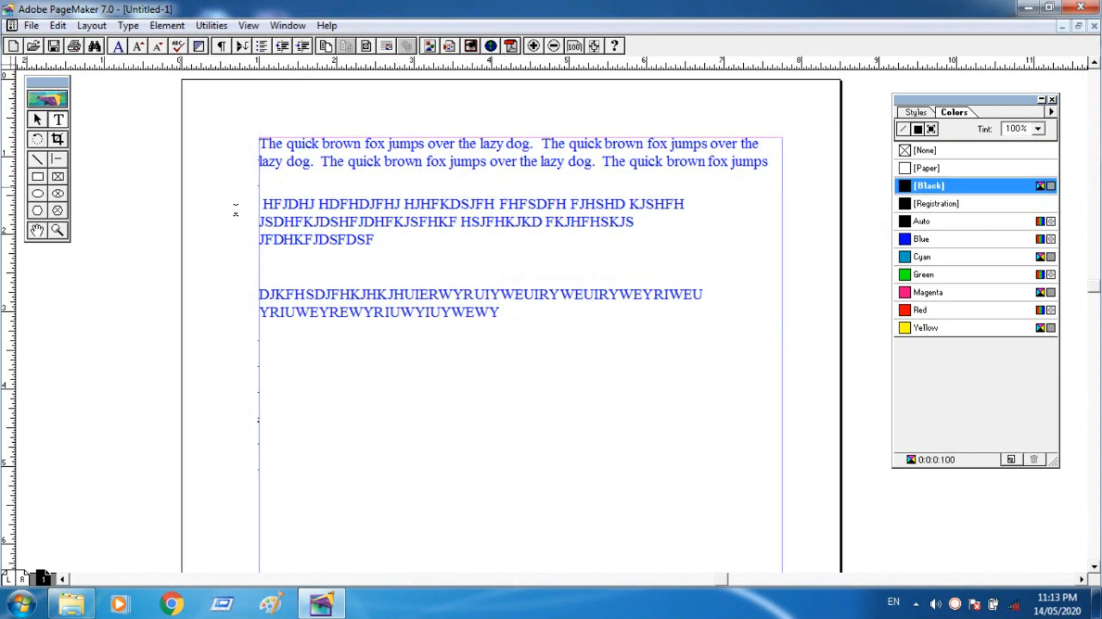
pyautogui.moveTo(257, 201); pyautogui.dragTo(562, 323)
pyautogui.click(922, 239)
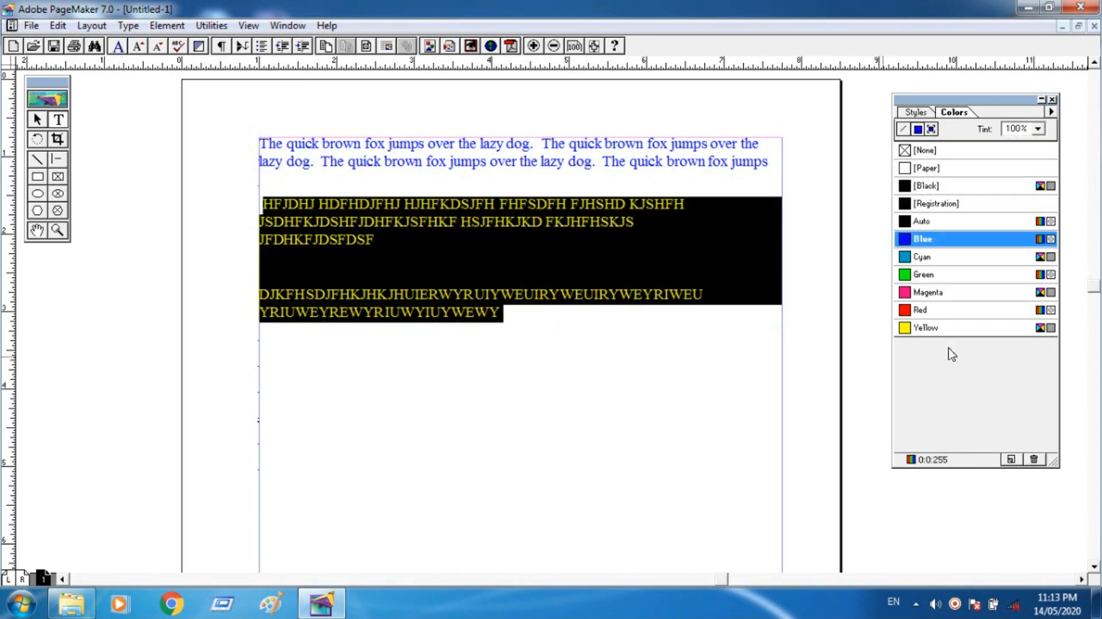
pyautogui.click(933, 276)
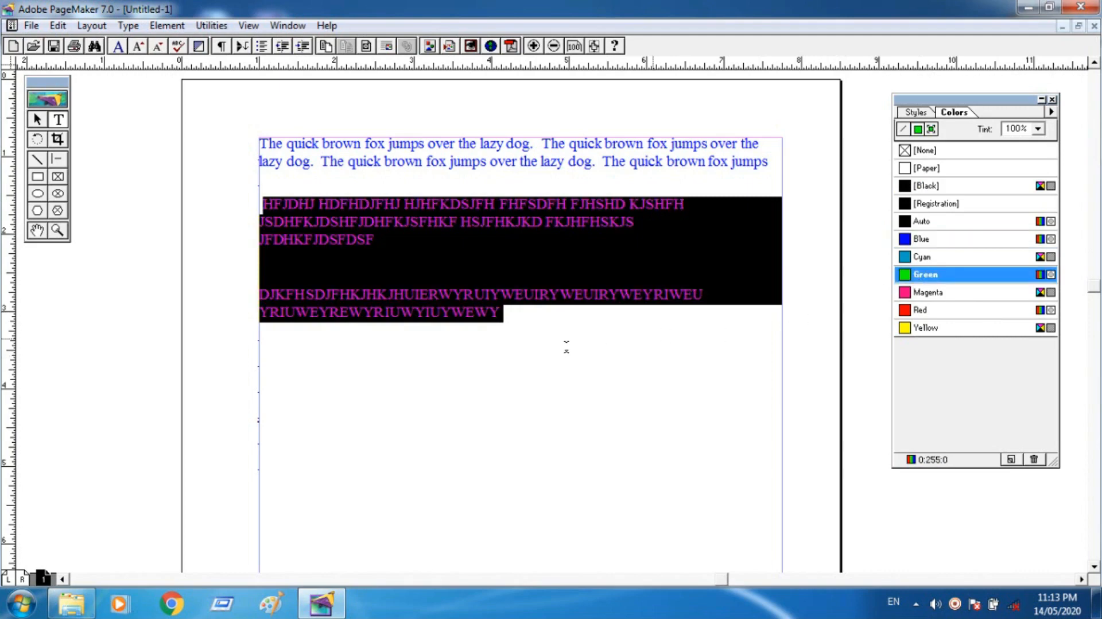
pyautogui.click(534, 356)
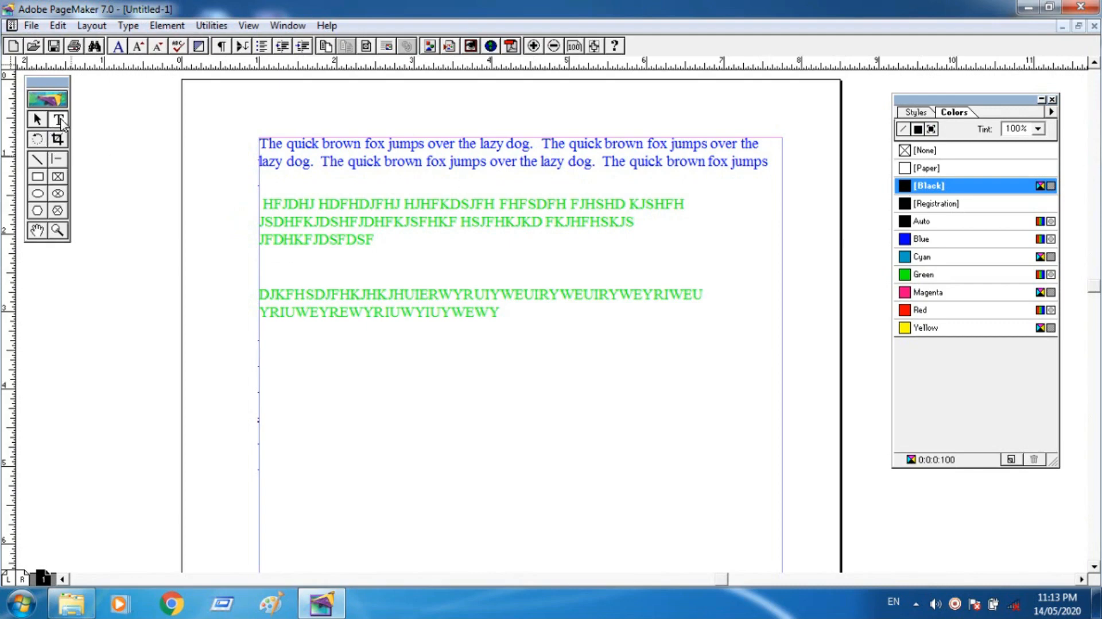
# Move all of the second block's text onto a new line at the end of the "quick brown fox" block.
pyautogui.moveTo(261, 202); pyautogui.dragTo(529, 324)
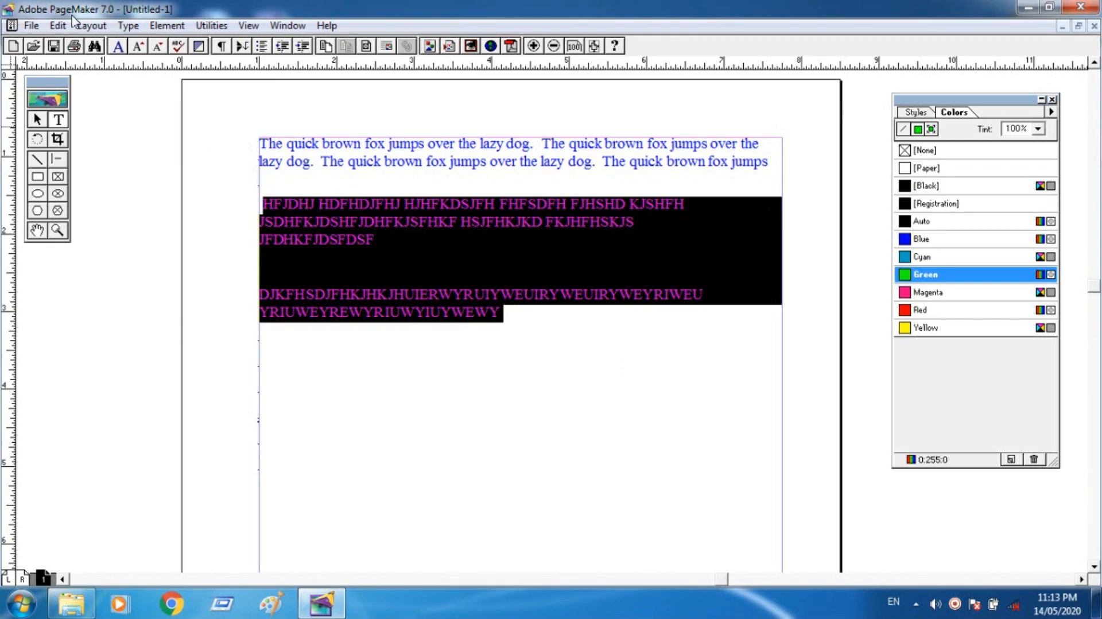
pyautogui.click(57, 26)
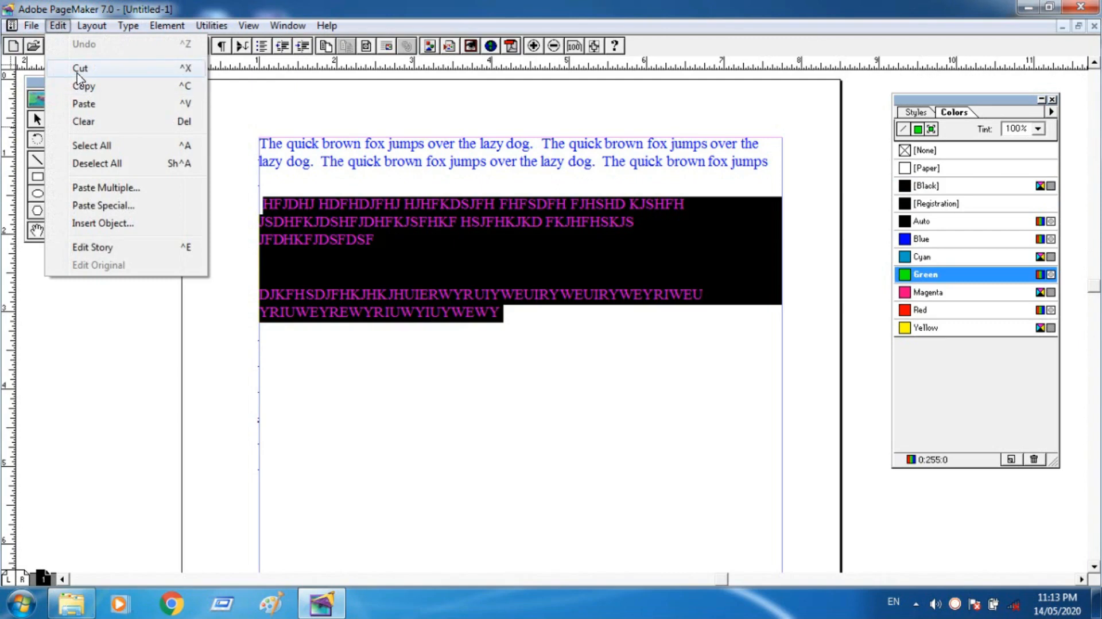
pyautogui.click(79, 69)
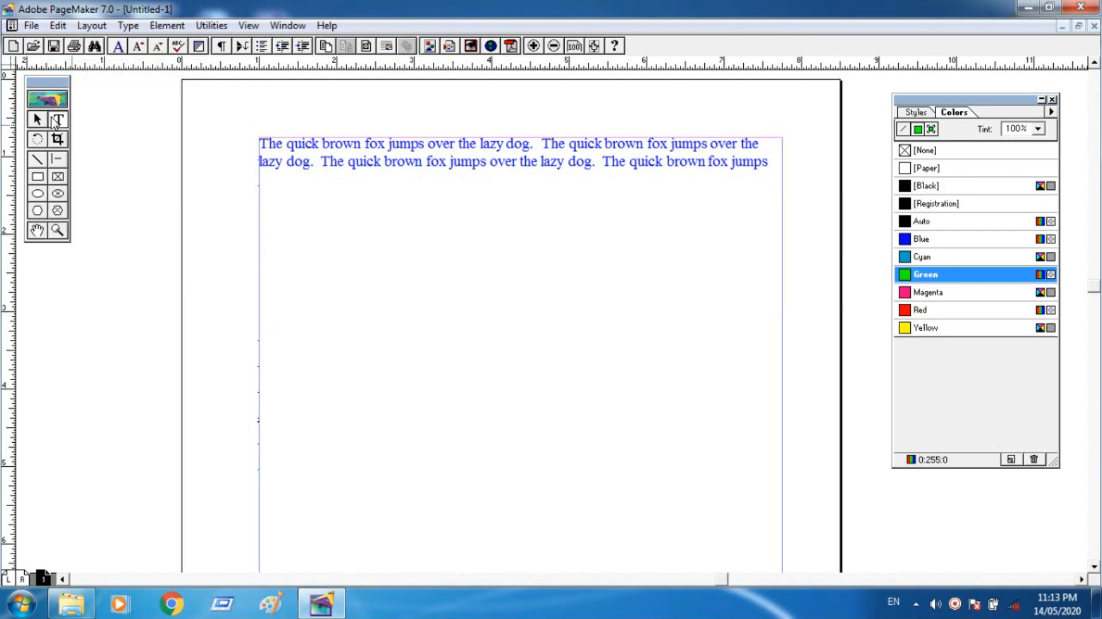
pyautogui.click(56, 119)
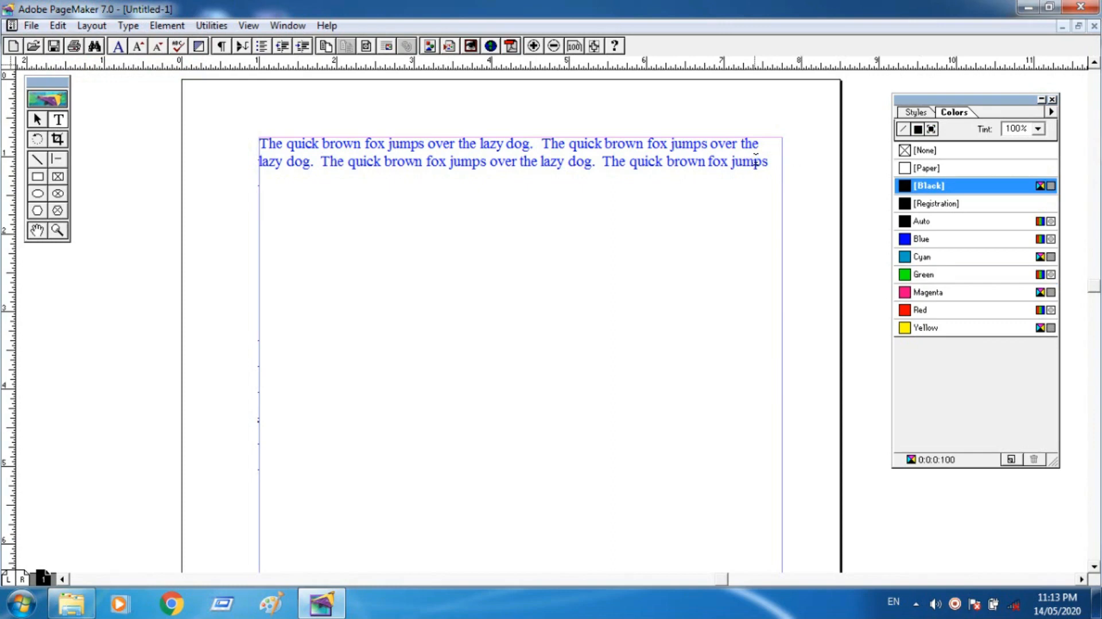
pyautogui.click(769, 162)
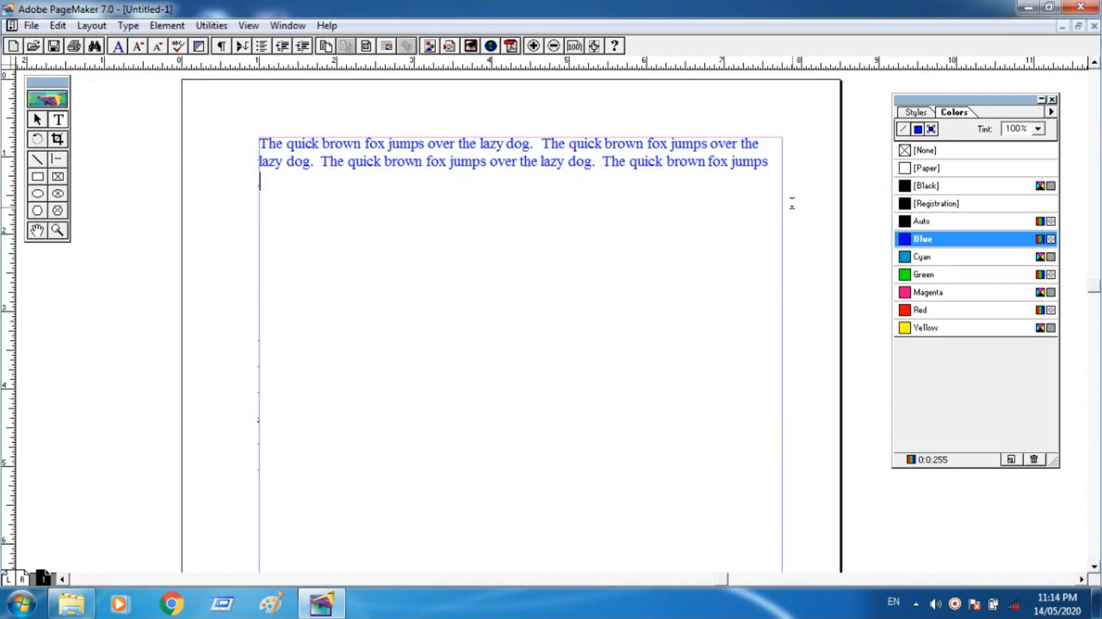
pyautogui.click(58, 26)
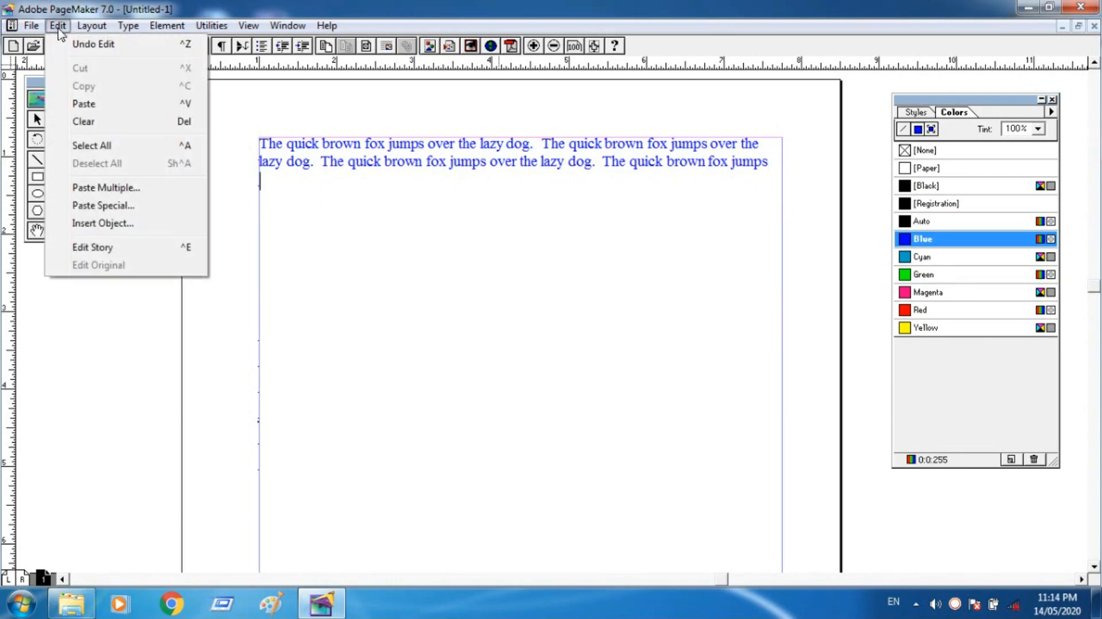
pyautogui.click(92, 106)
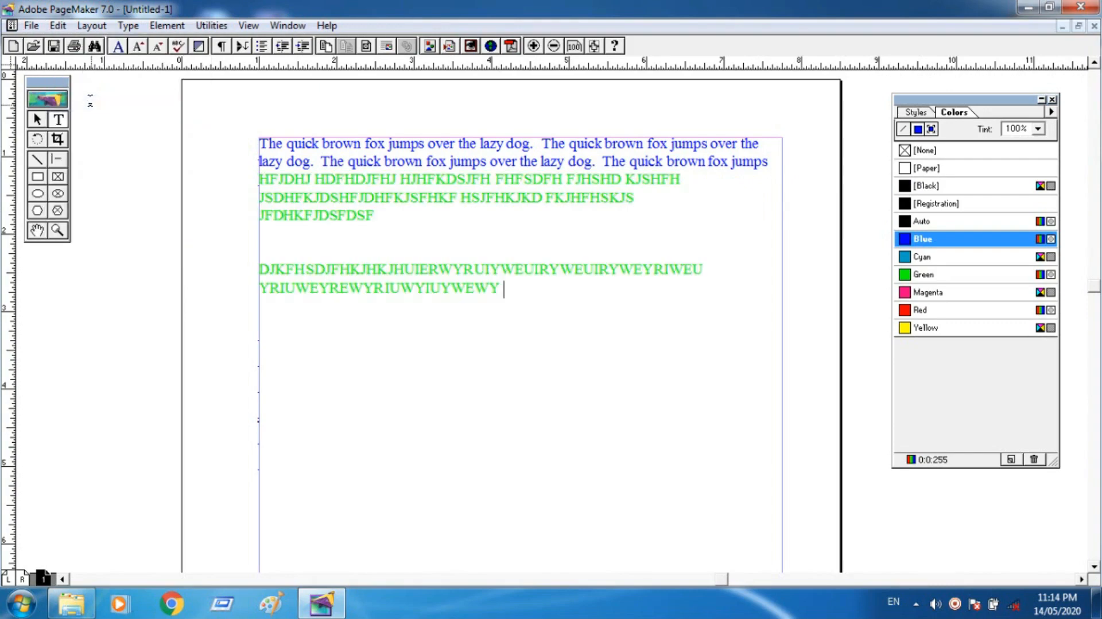
# Select the merged block as one object, and colour all of its text Red.
pyautogui.click(32, 122)
pyautogui.click(344, 156)
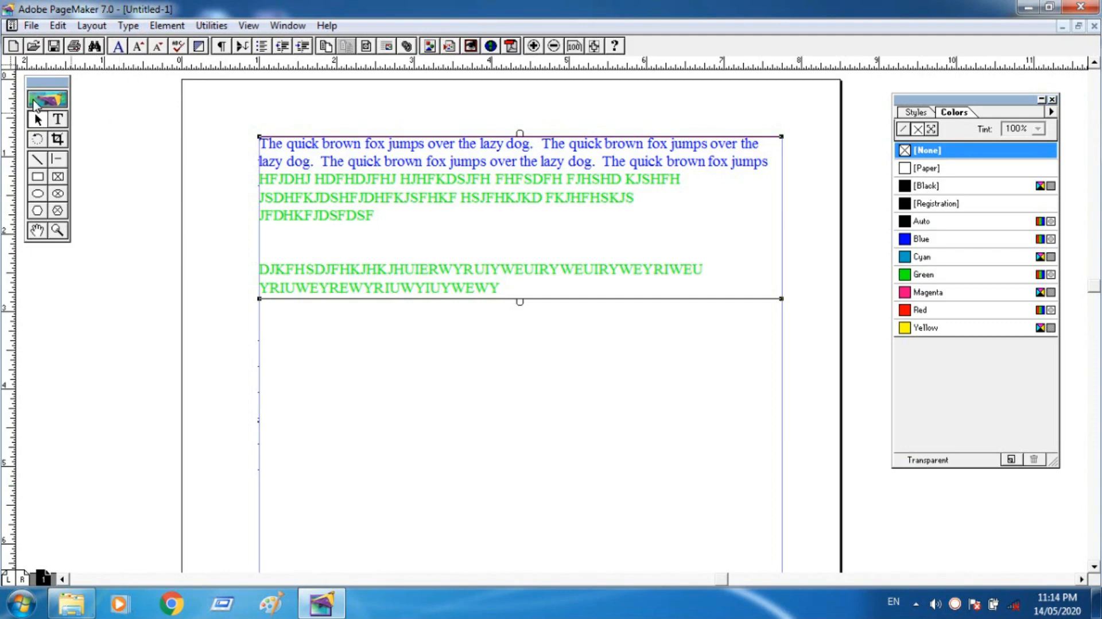
pyautogui.click(57, 120)
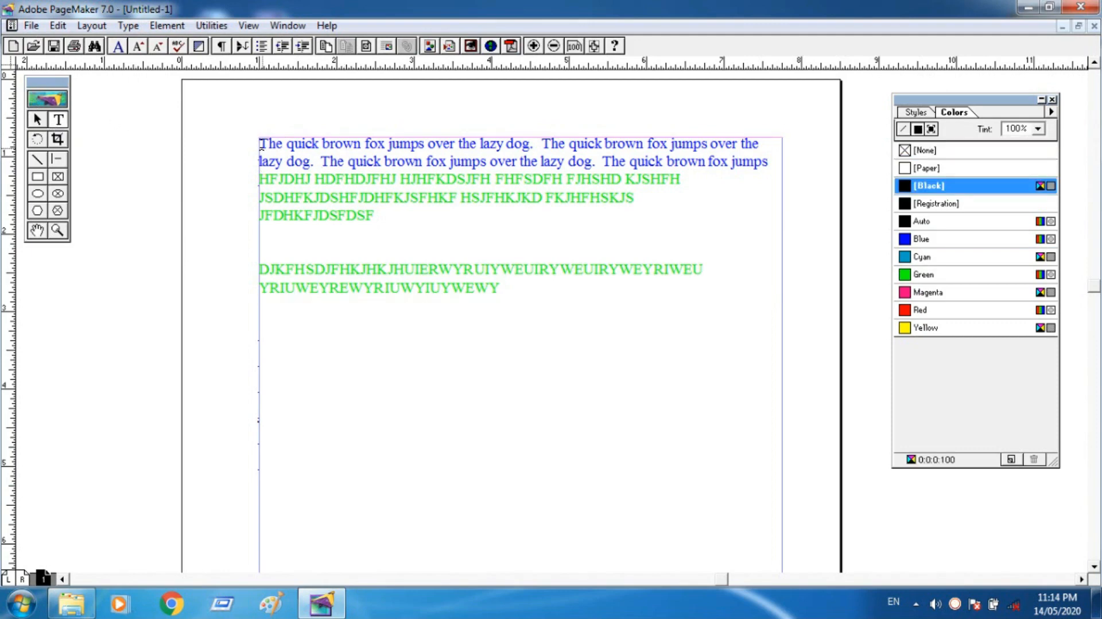
pyautogui.moveTo(259, 143); pyautogui.dragTo(600, 290)
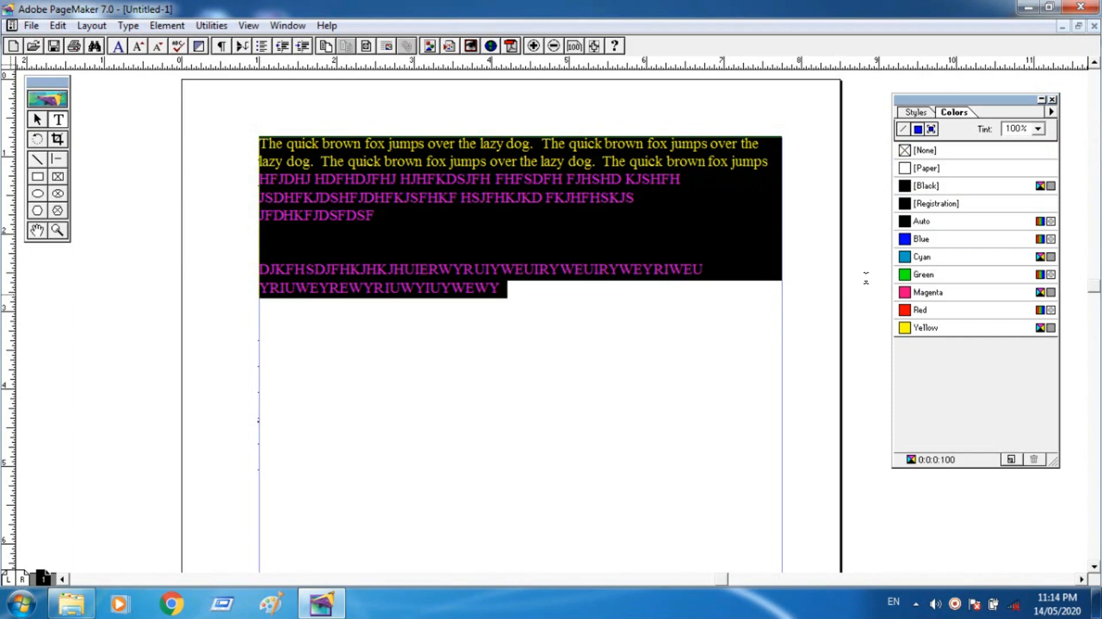
pyautogui.click(915, 310)
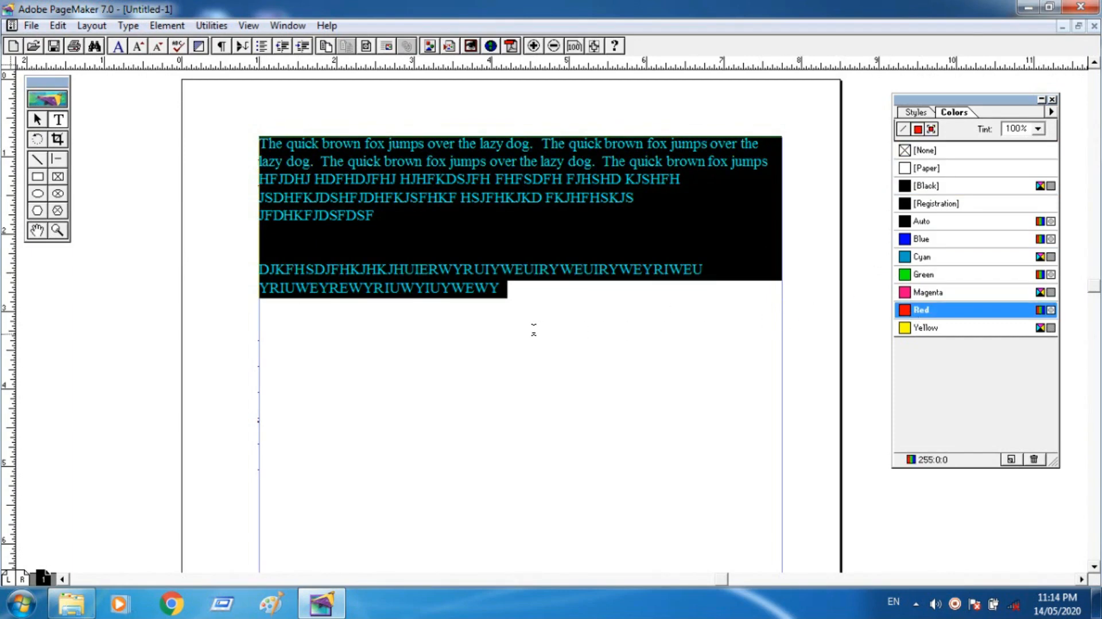
# Set the font size of all the merged block's text to 18, and deselect the text.
pyautogui.click(128, 25)
pyautogui.moveTo(148, 61)
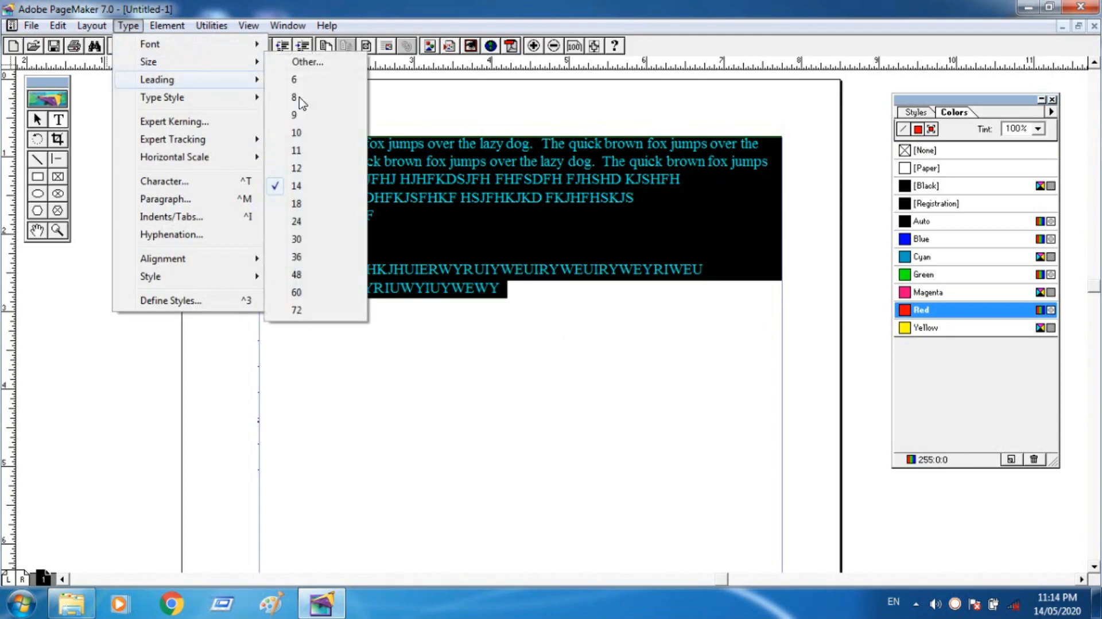
pyautogui.click(297, 202)
pyautogui.click(561, 425)
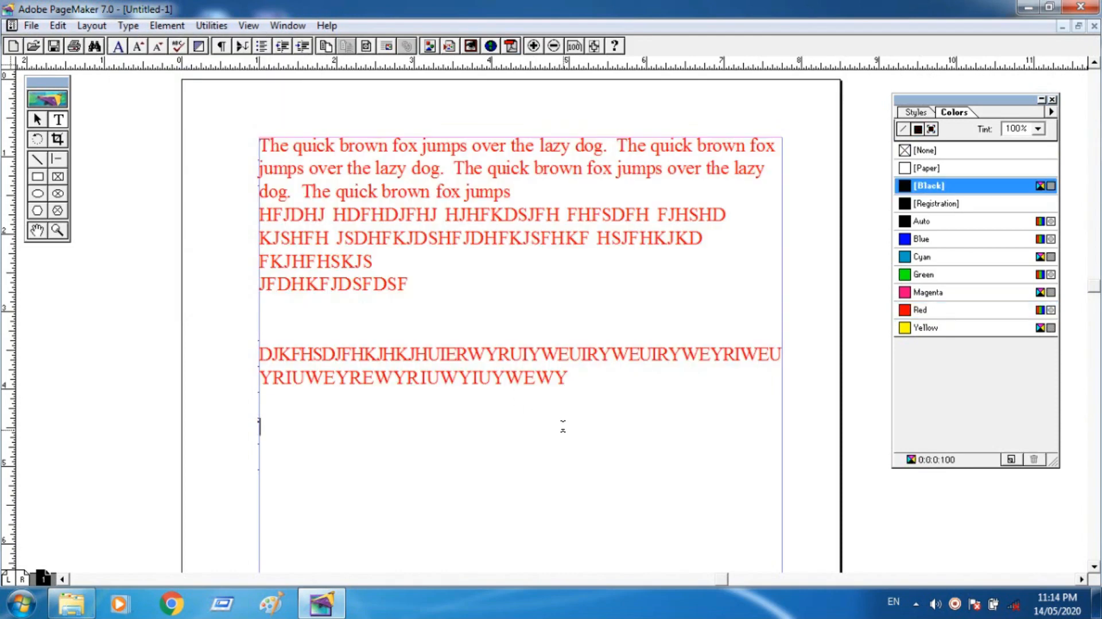